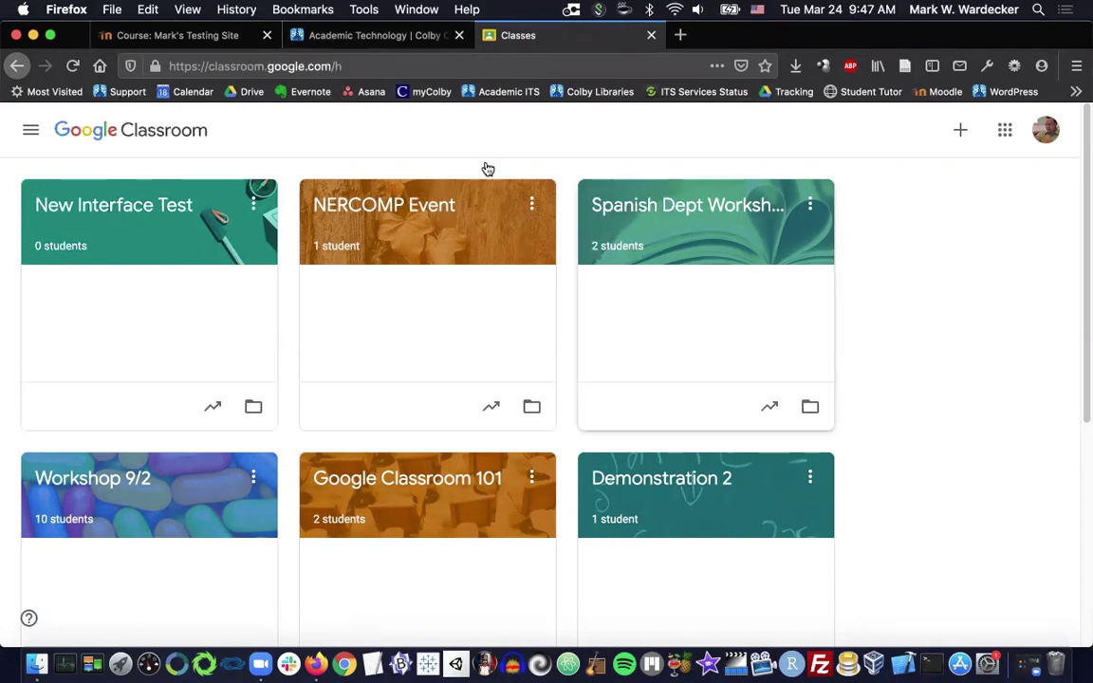
Open the Google Classroom resource on the Academic Technology site and look through its access instructions and tutorial videos
left_click(334, 38)
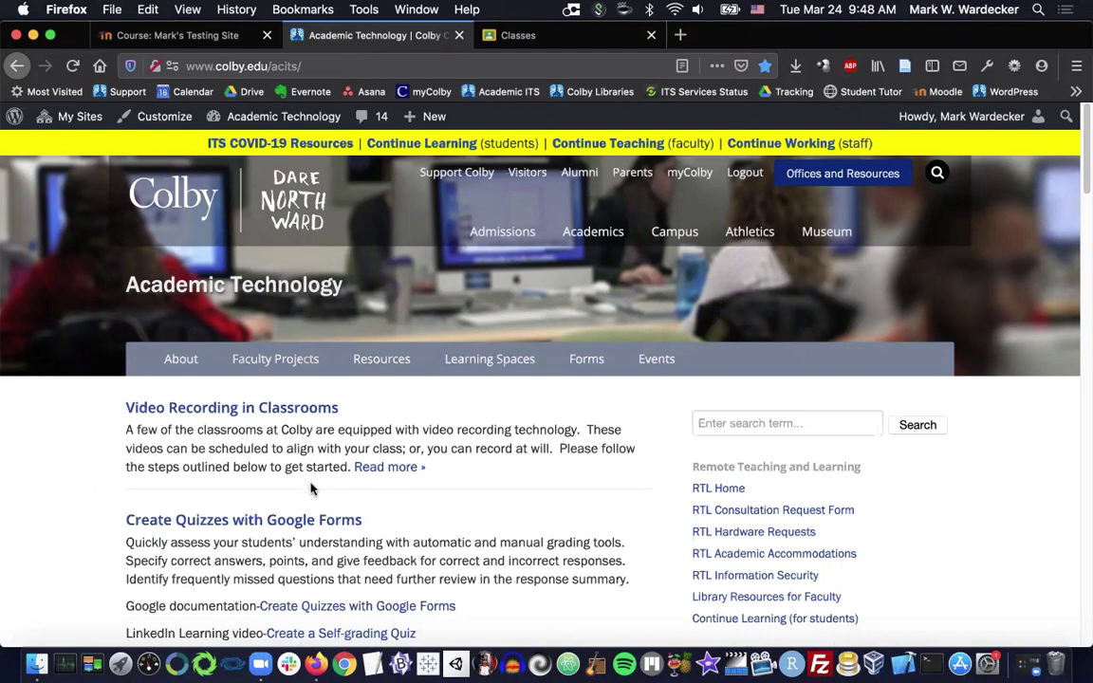
scroll(311, 489, "down", 10)
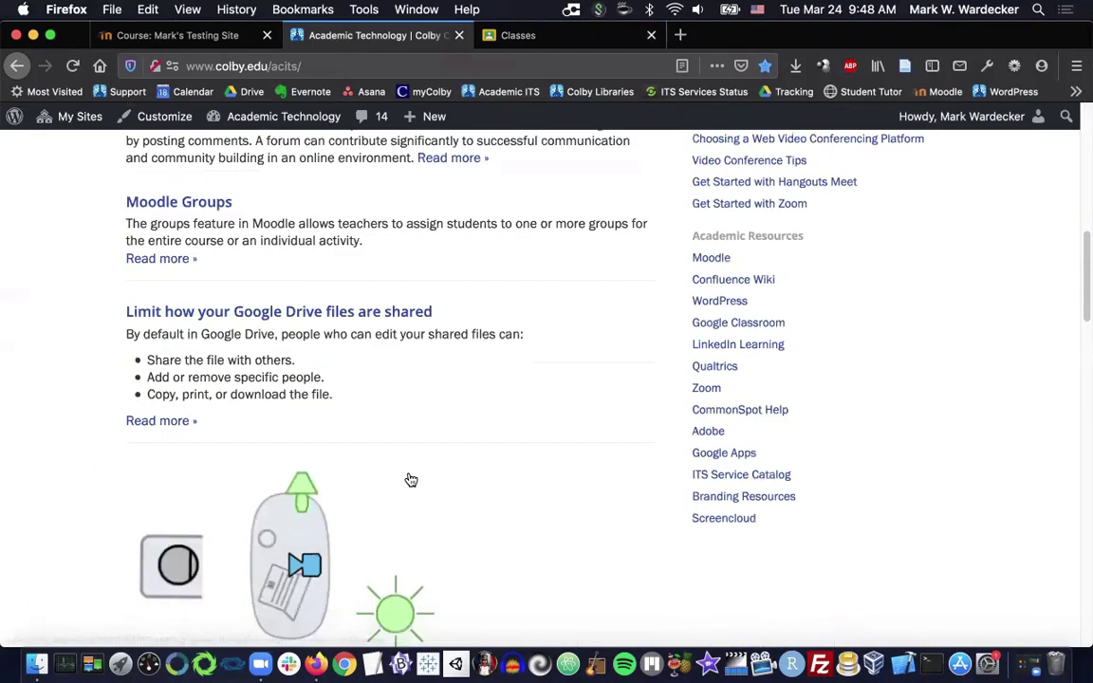
left_click(738, 323)
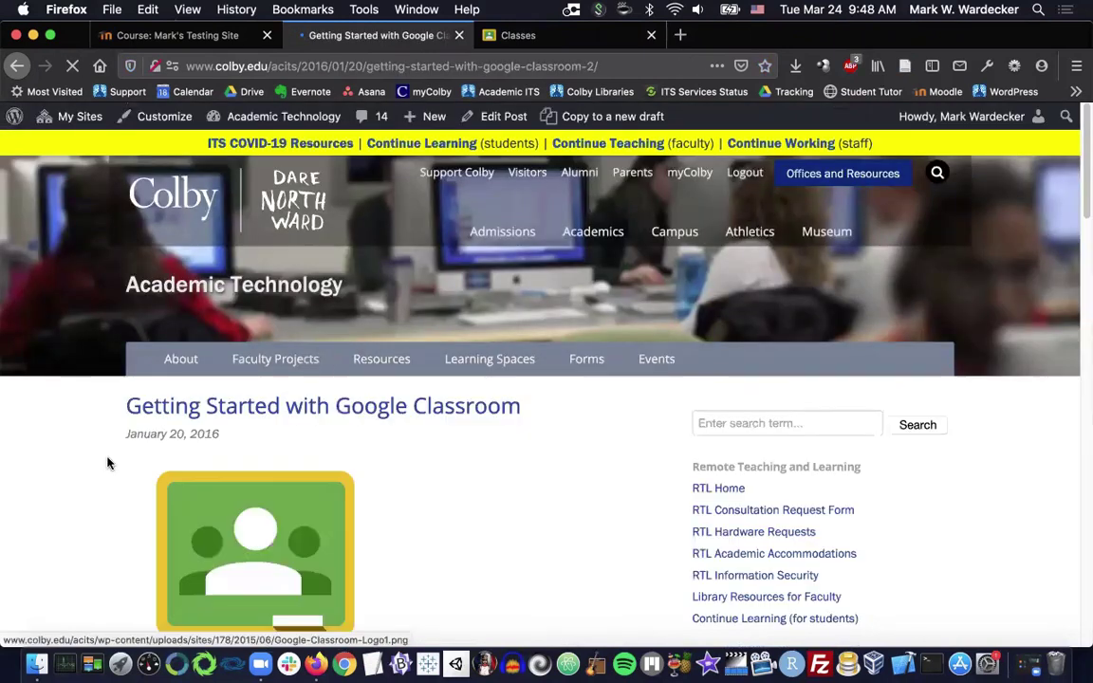
scroll(95, 470, "down", 5)
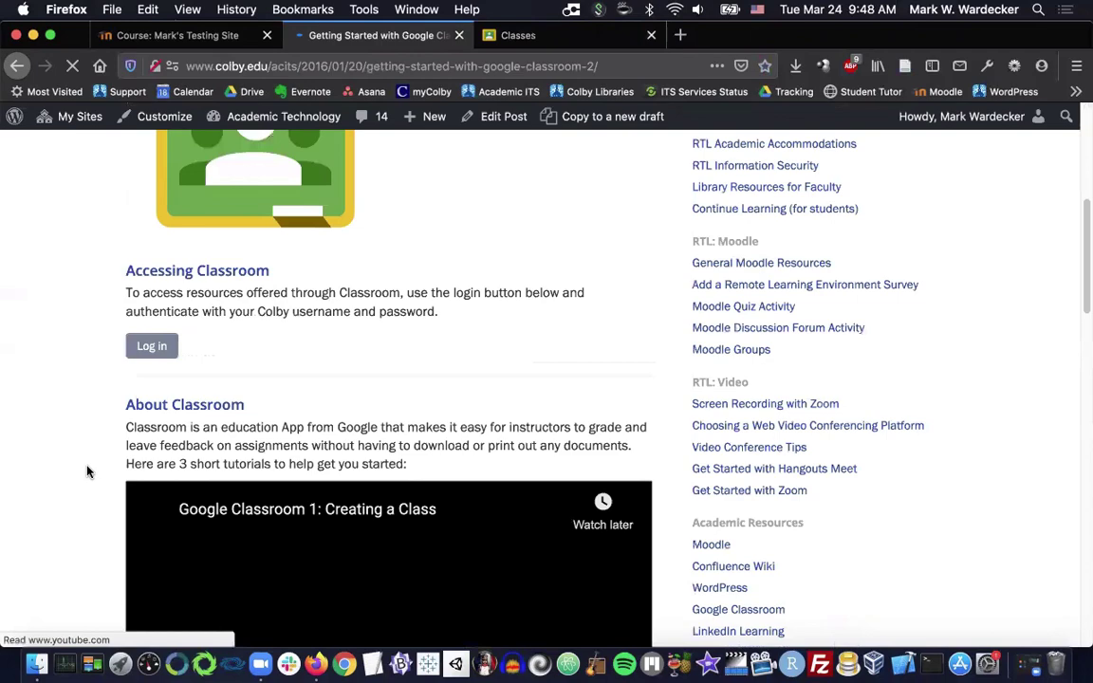
scroll(83, 468, "down", 4)
scroll(67, 473, "down", 6)
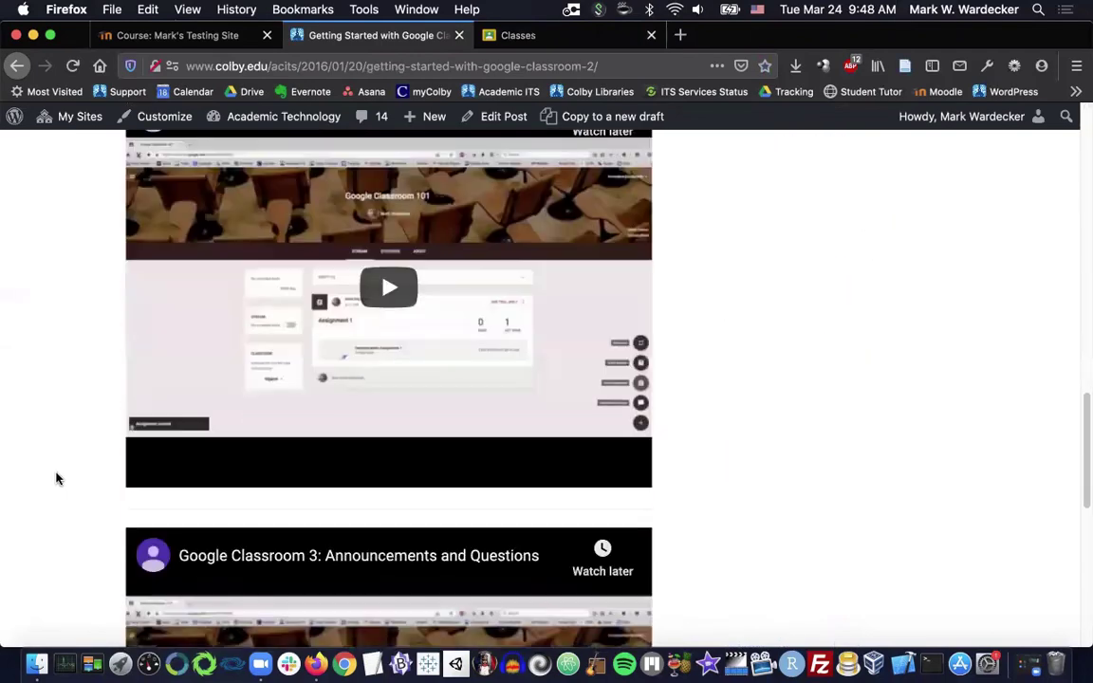
scroll(56, 478, "up", 10)
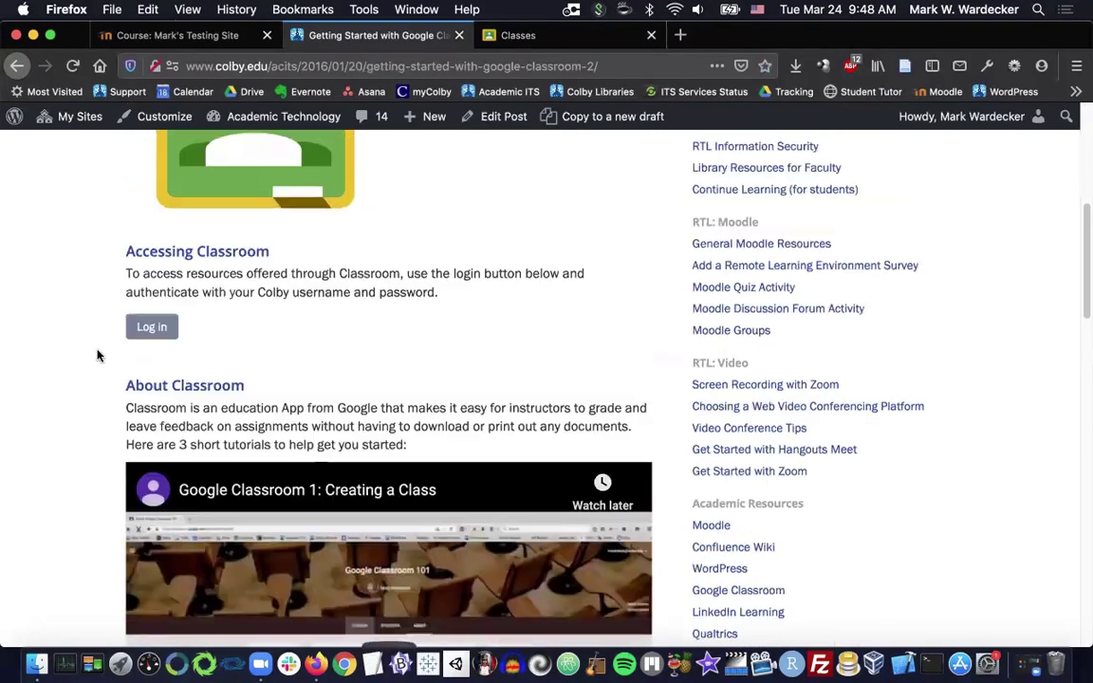
Switch to the MW101 Moodle course and turn editing on
left_click(185, 35)
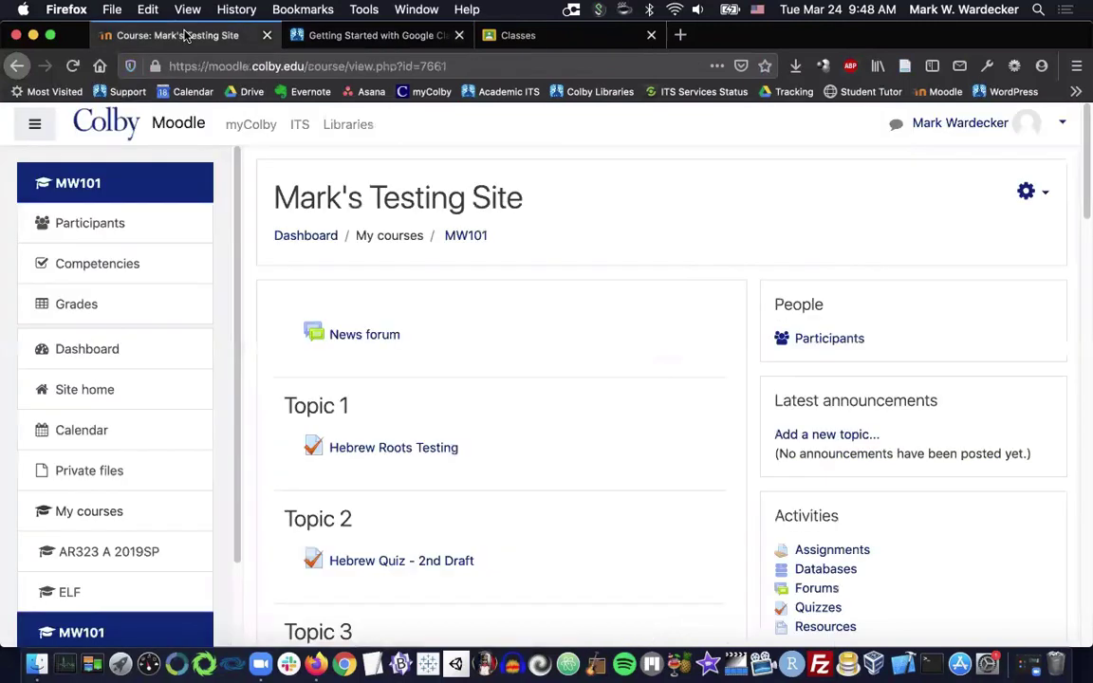
left_click(1046, 194)
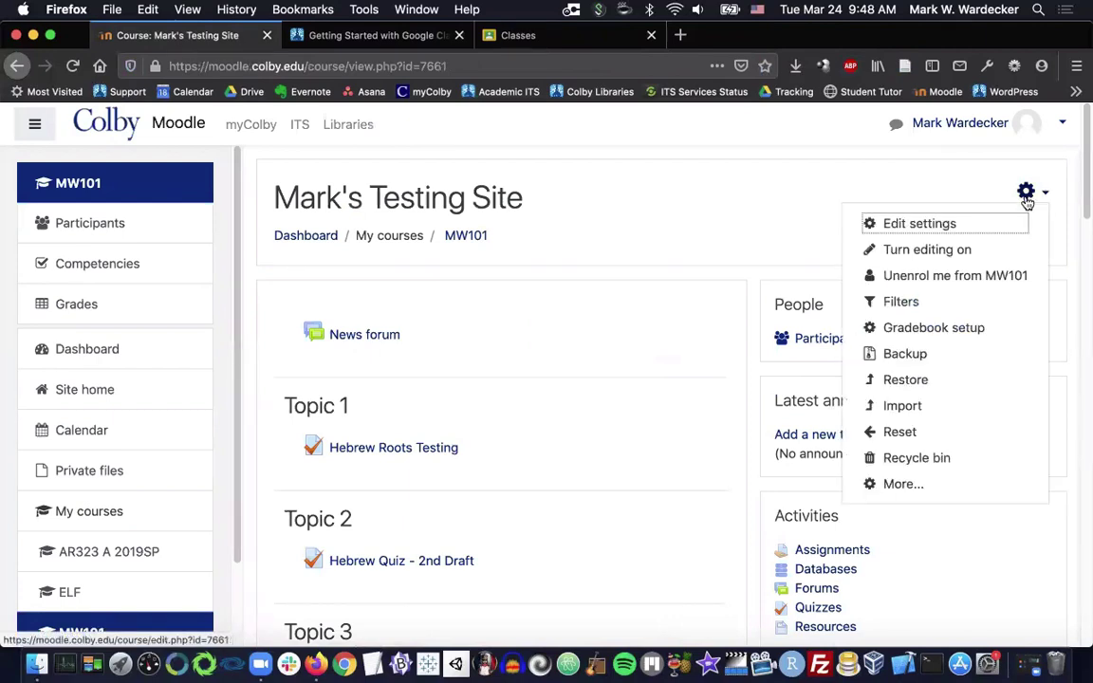
left_click(927, 250)
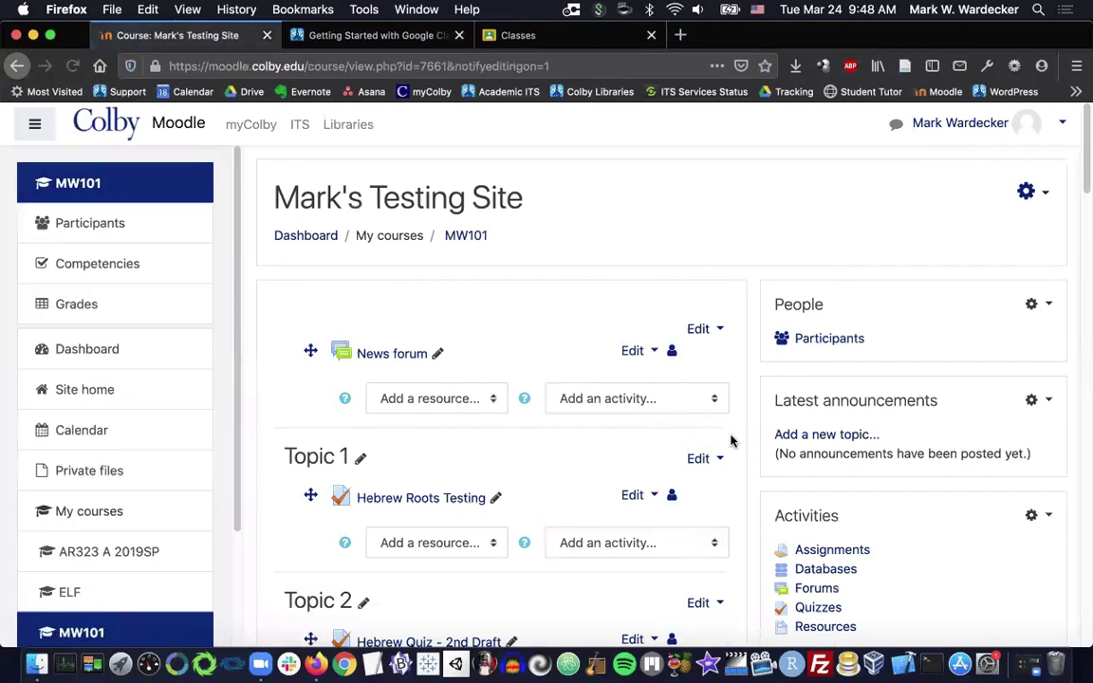
Add a Google Assignments LTI activity to Topic 14
scroll(735, 455, "down", 5)
scroll(738, 472, "down", 20)
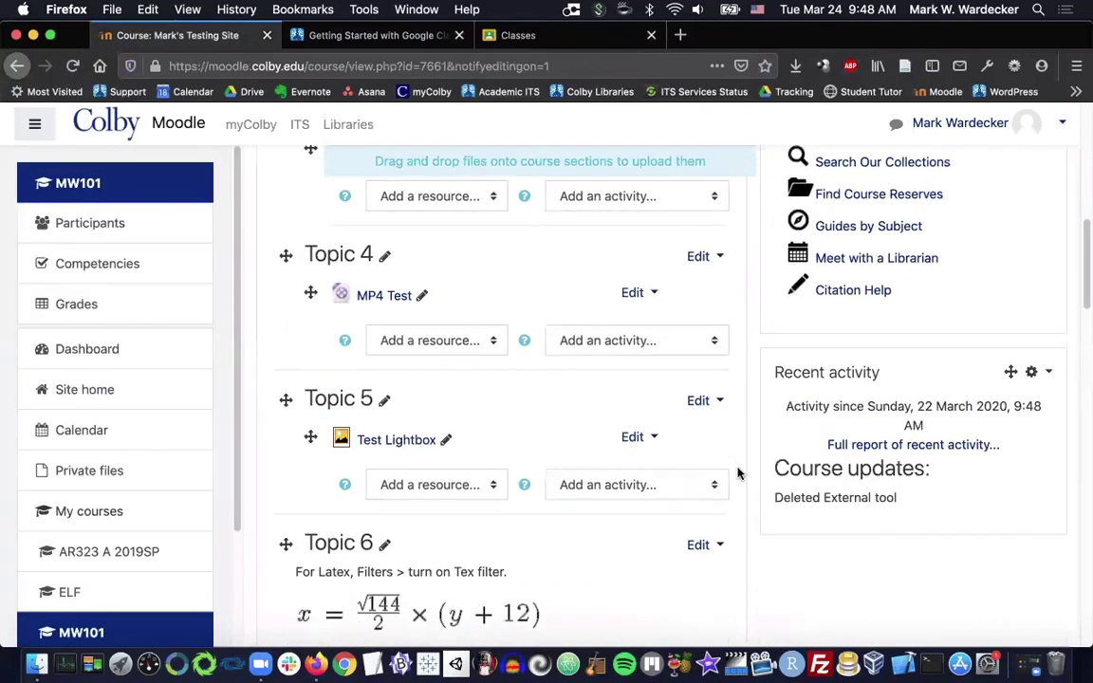
scroll(749, 503, "down", 10)
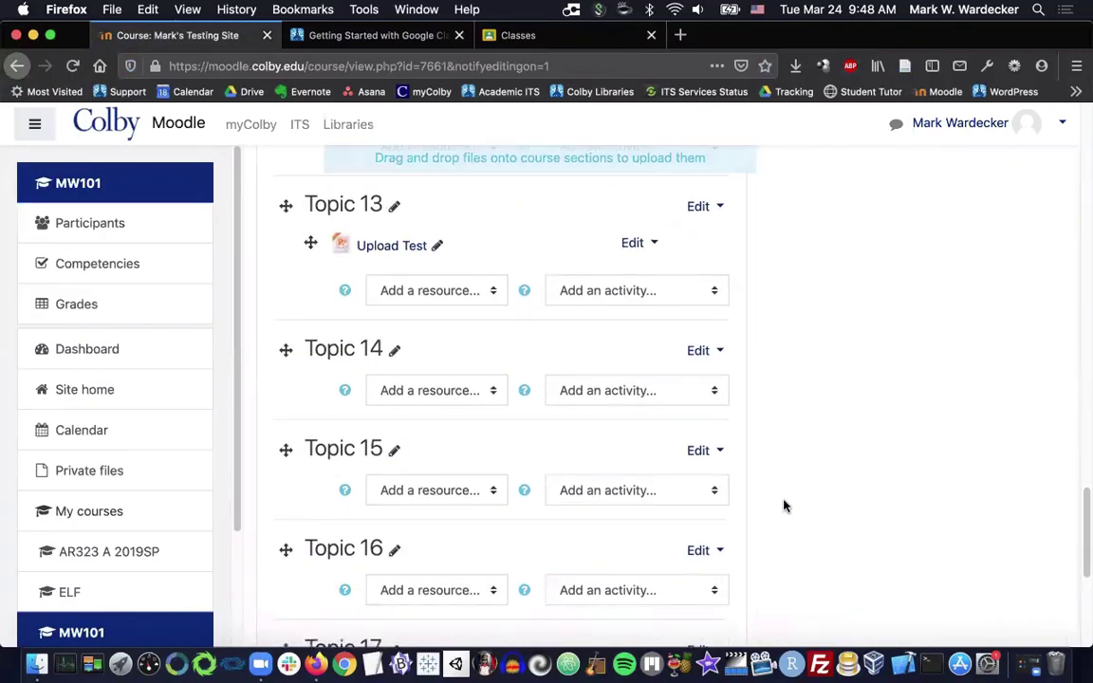
scroll(782, 502, "up", 3)
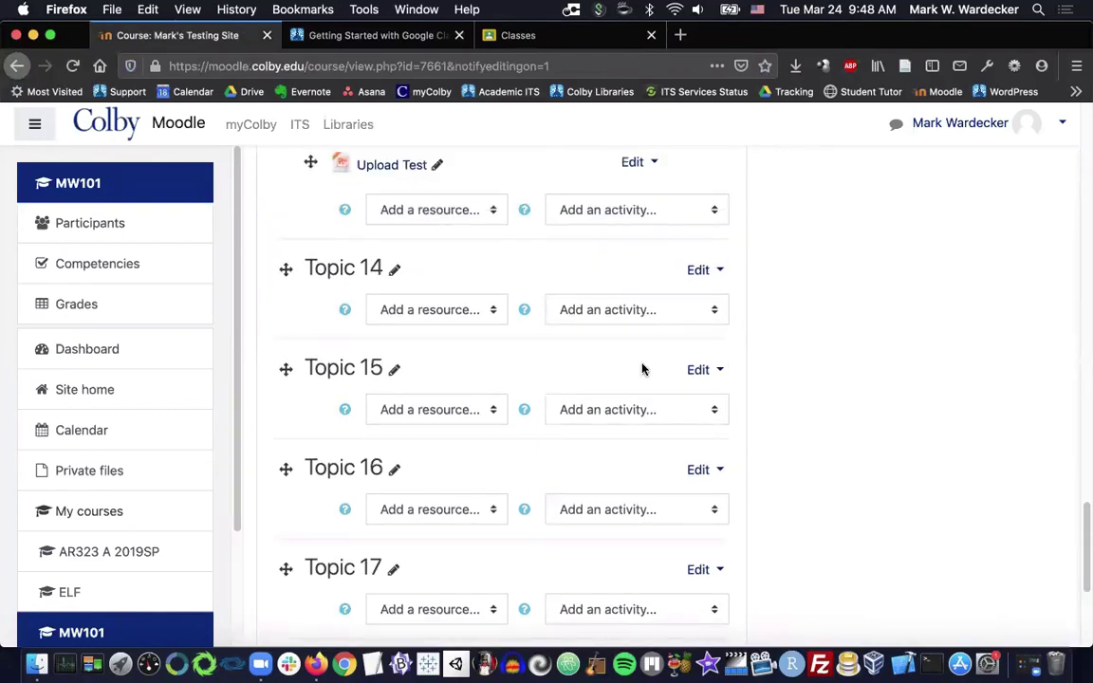
left_click(712, 314)
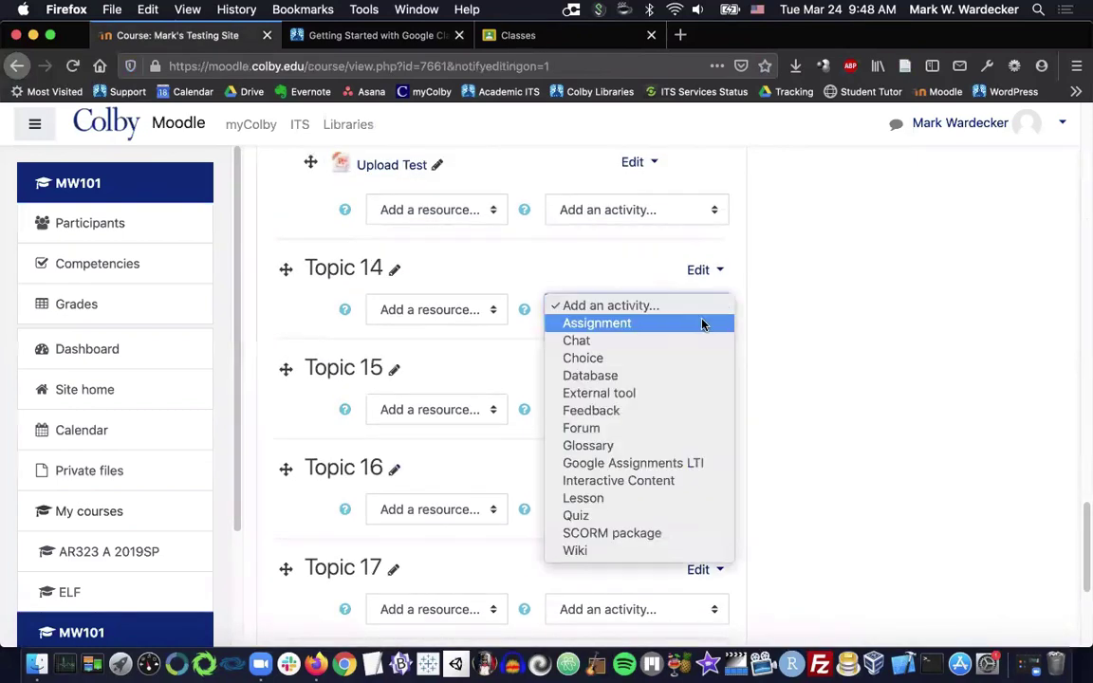
left_click(644, 464)
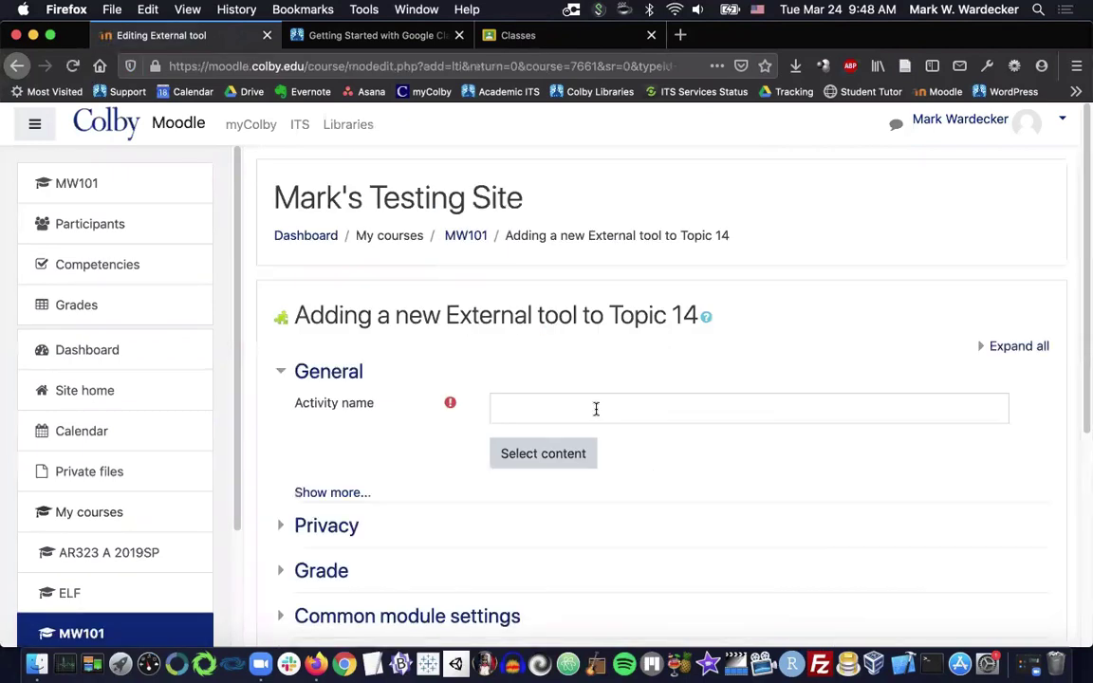
Enter "Google Assignments Demo" as the new external tool's activity name
left_click(596, 408)
type("Googl")
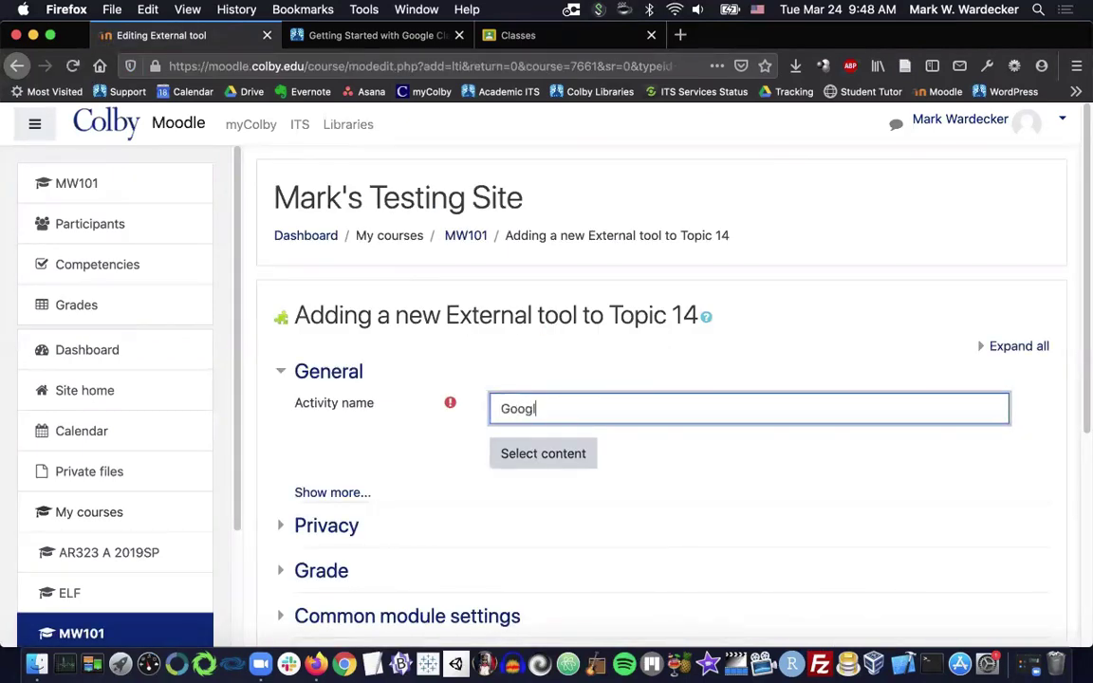
type("e Assignments Demo")
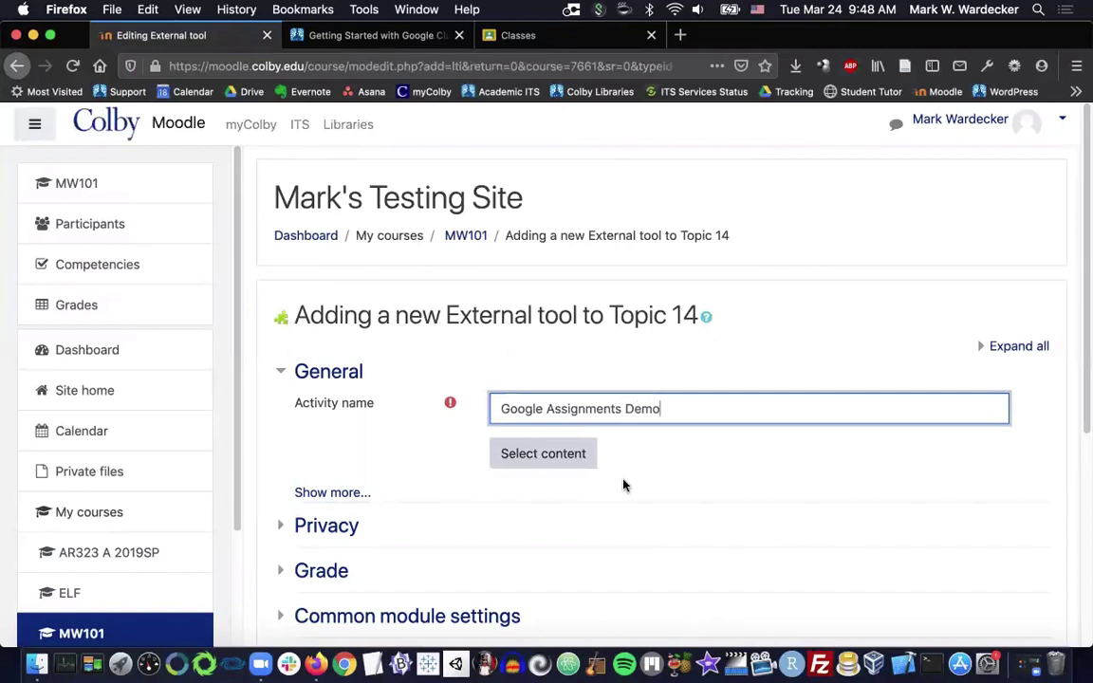
Open the activity's Google Assignments setup through content selection and set the due date to Mar 31, 2020
left_click(561, 461)
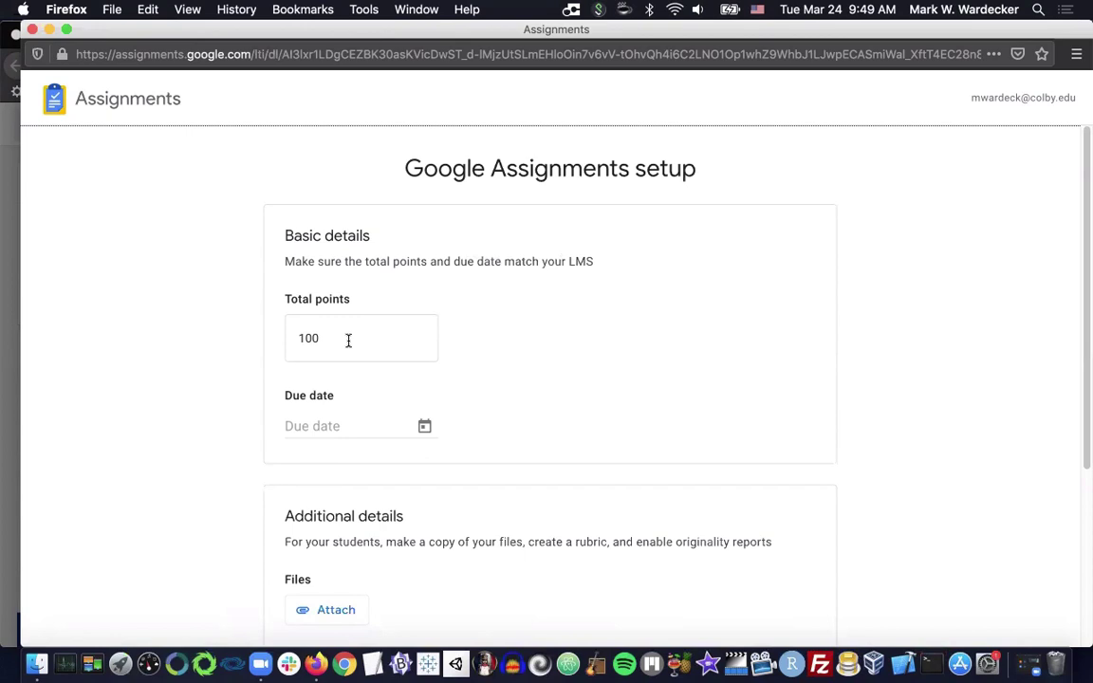
left_click(424, 426)
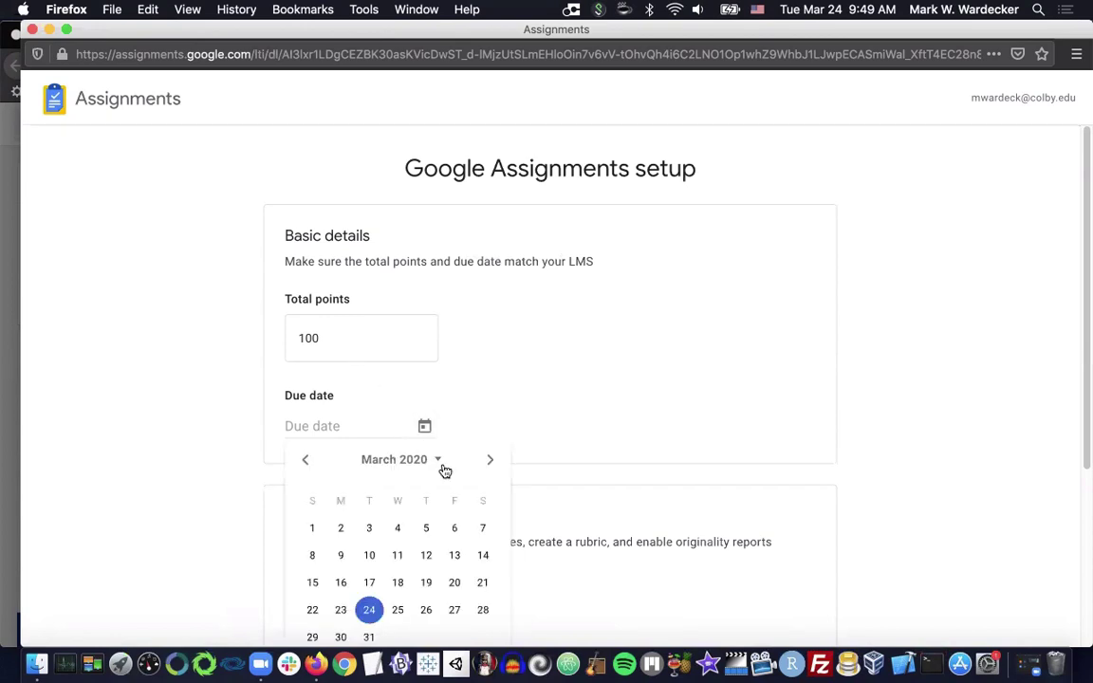
left_click(369, 637)
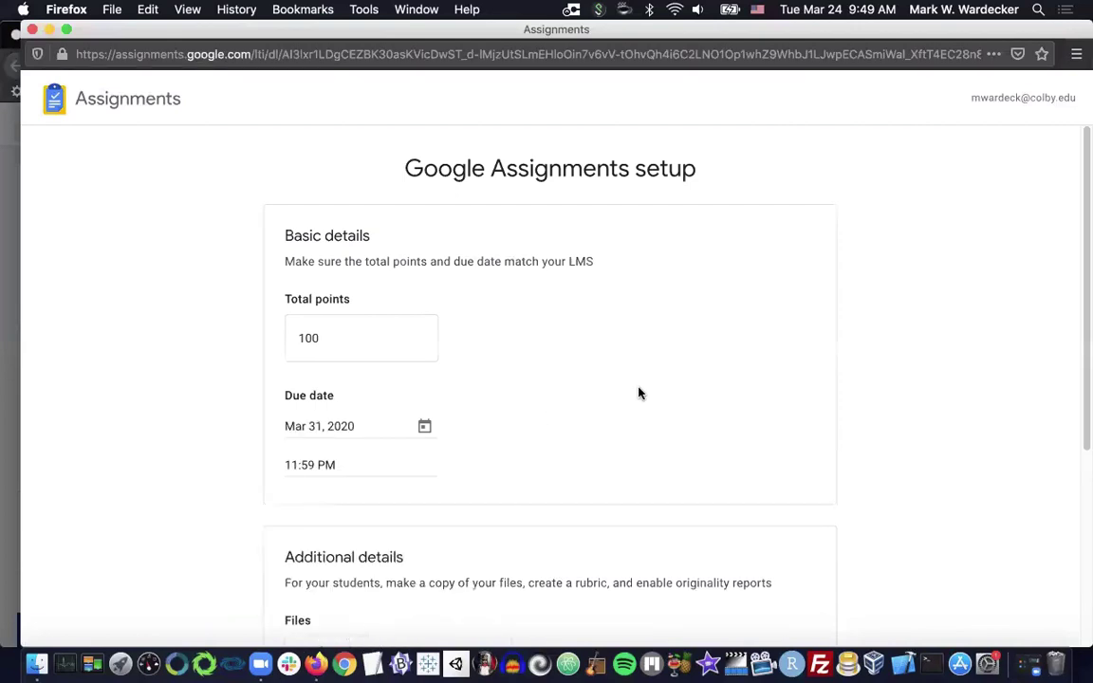
Attach the recent Drive document "Google Assignments Demonstration" to the assignment and create it
scroll(645, 391, "down", 1)
scroll(650, 390, "down", 3)
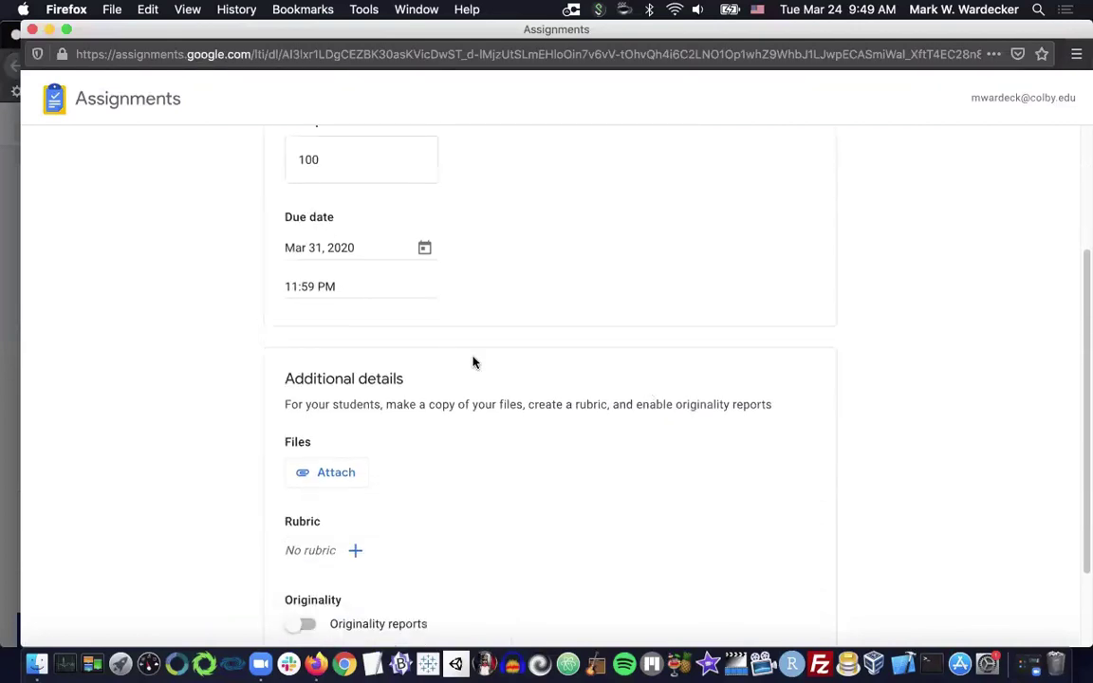
scroll(472, 402, "down", 1)
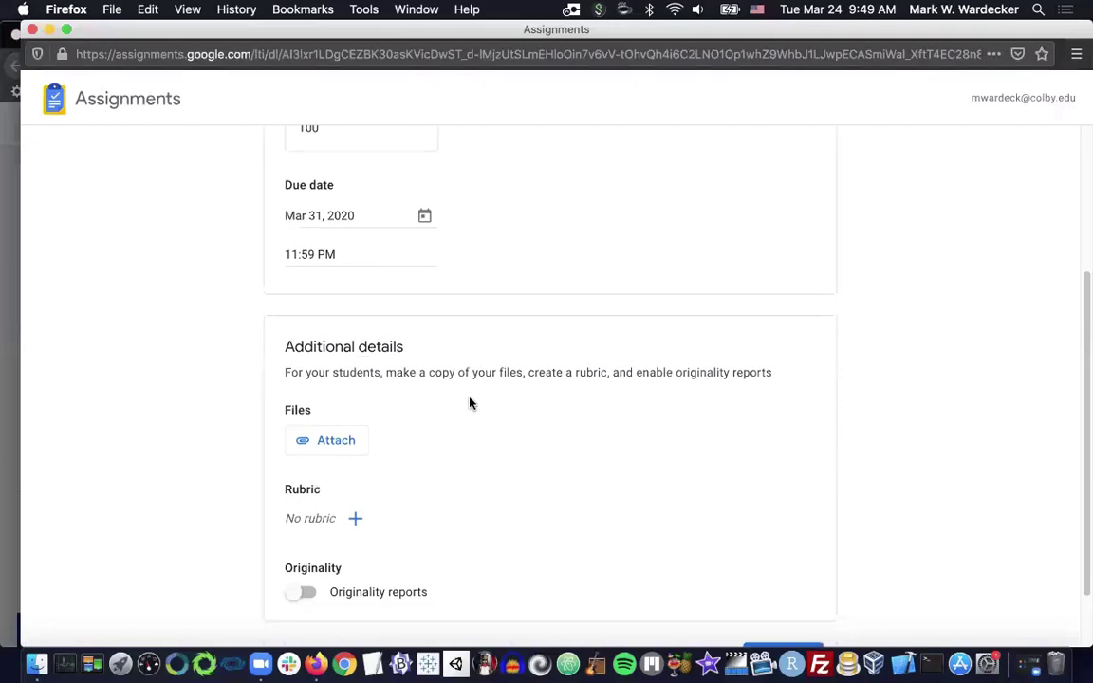
left_click(329, 442)
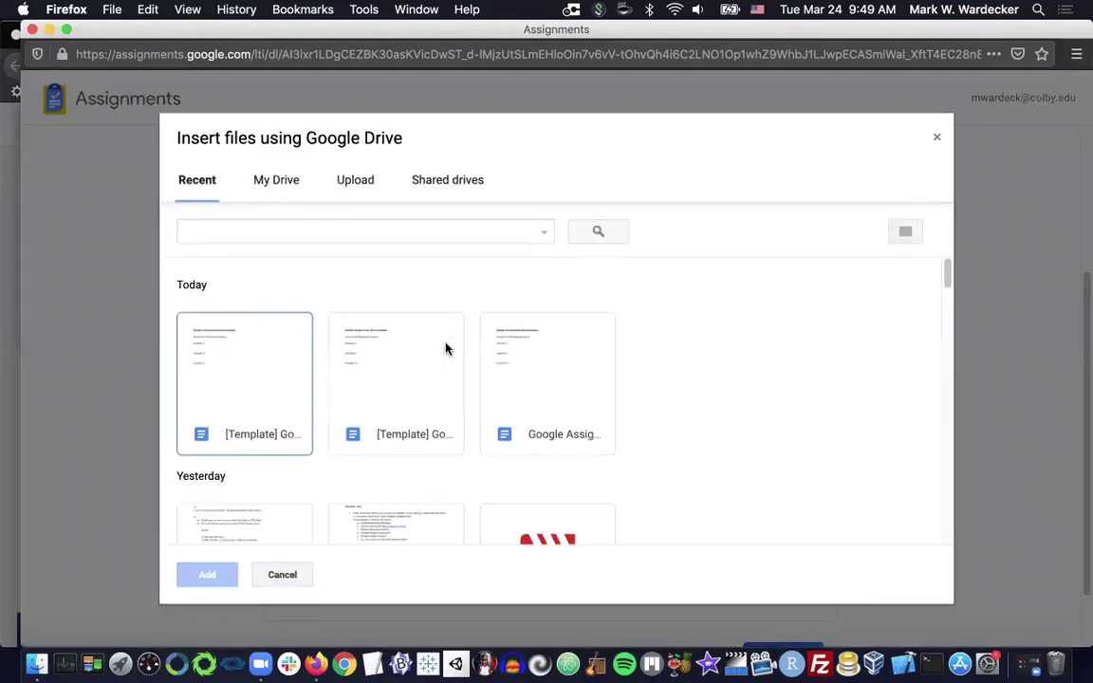
left_click(227, 356)
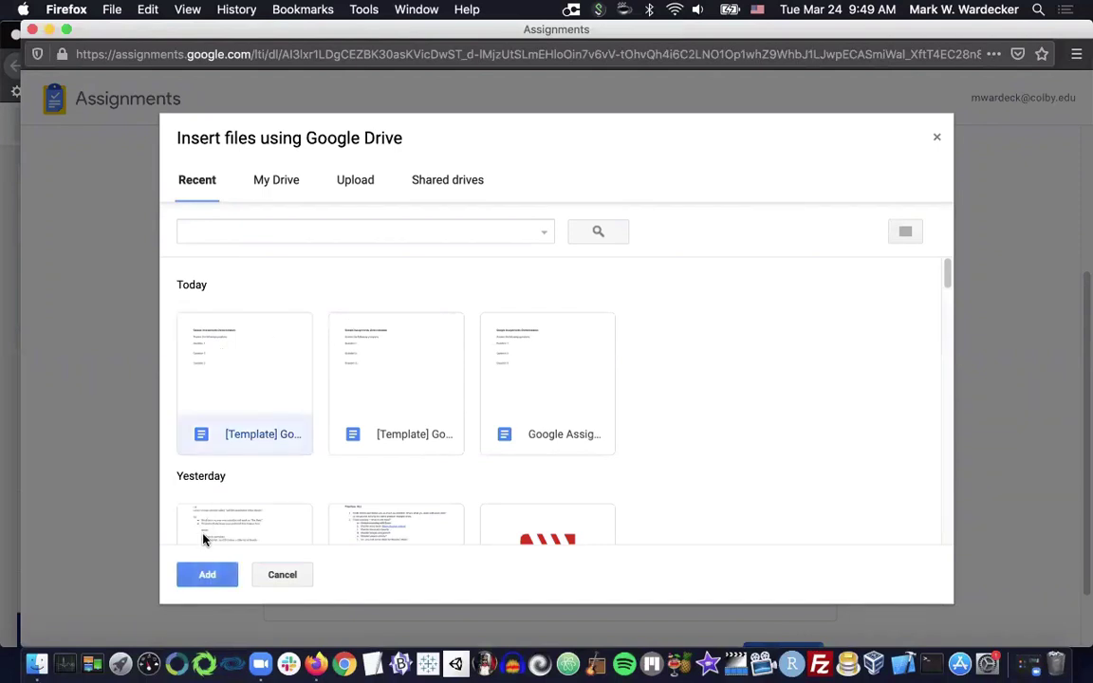
left_click(581, 319)
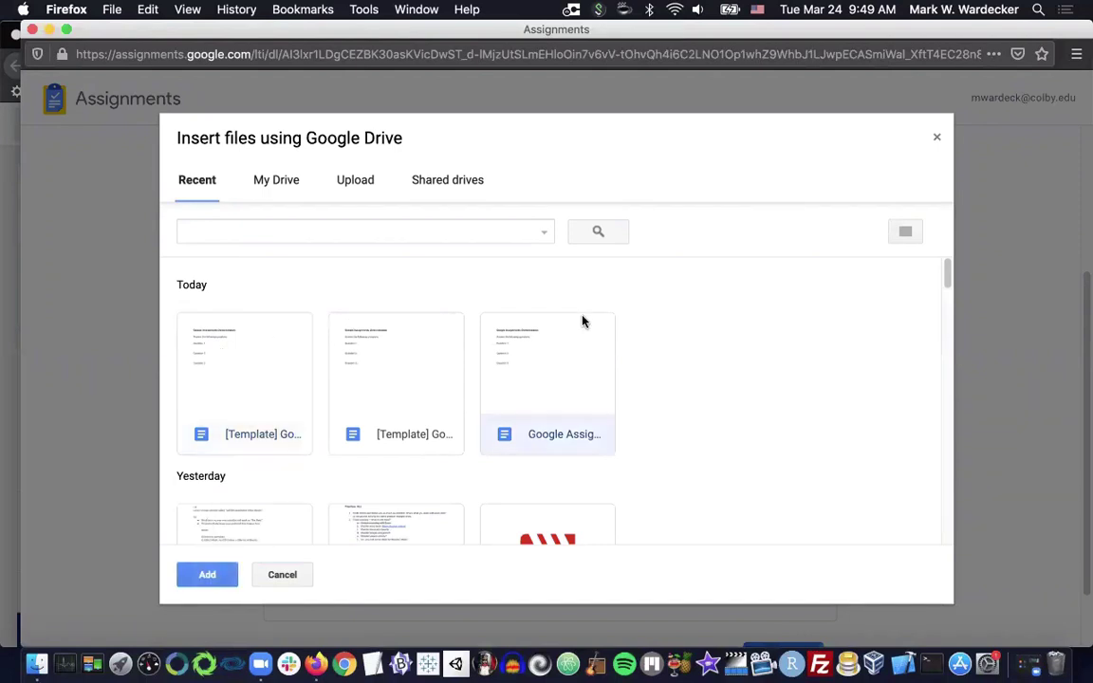
left_click(199, 575)
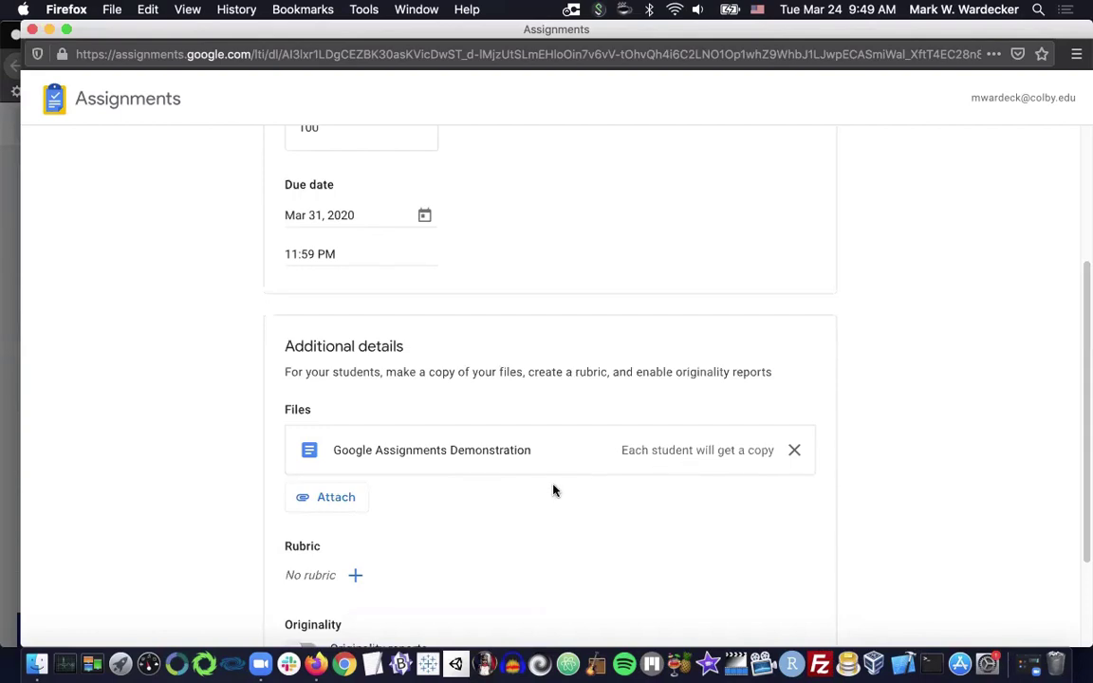
scroll(551, 491, "down", 3)
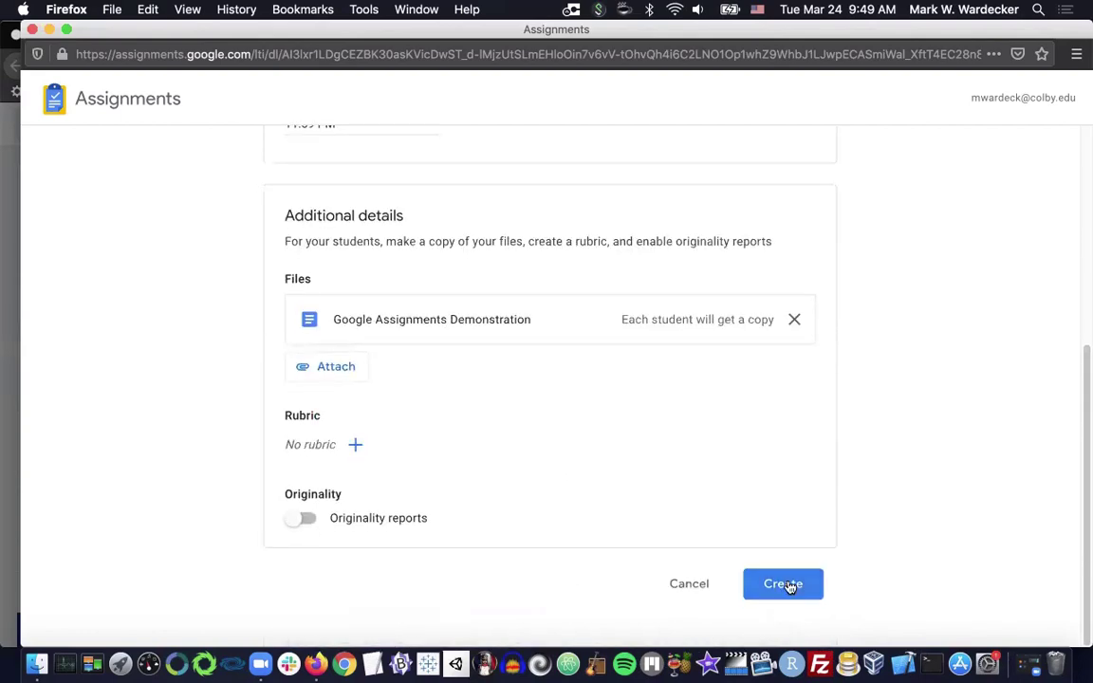
left_click(793, 585)
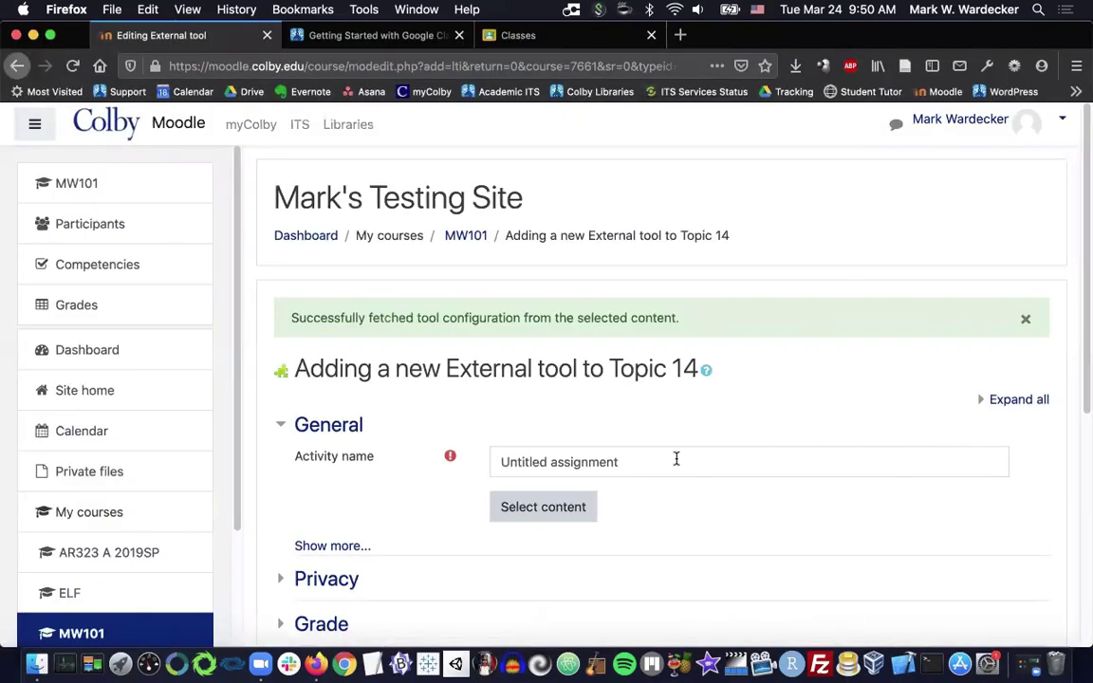
Replace the activity name "Untitled assignment" with "Google Assignments Demo"
left_click_drag(675, 459, 484, 459)
type("G")
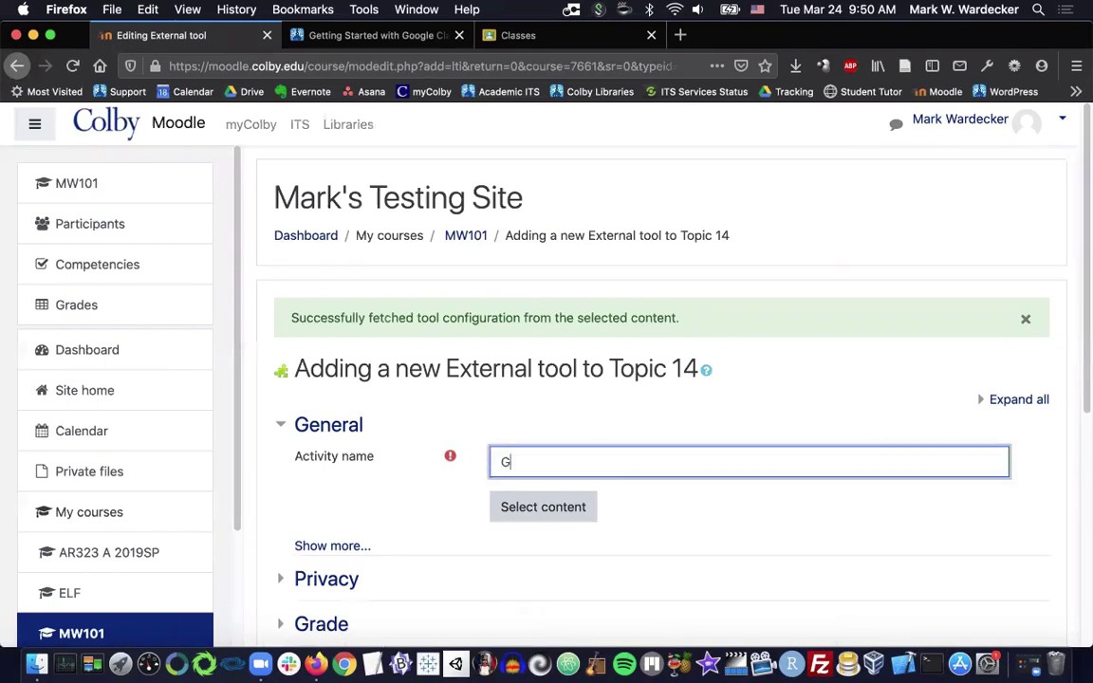
type("oogle Assignm")
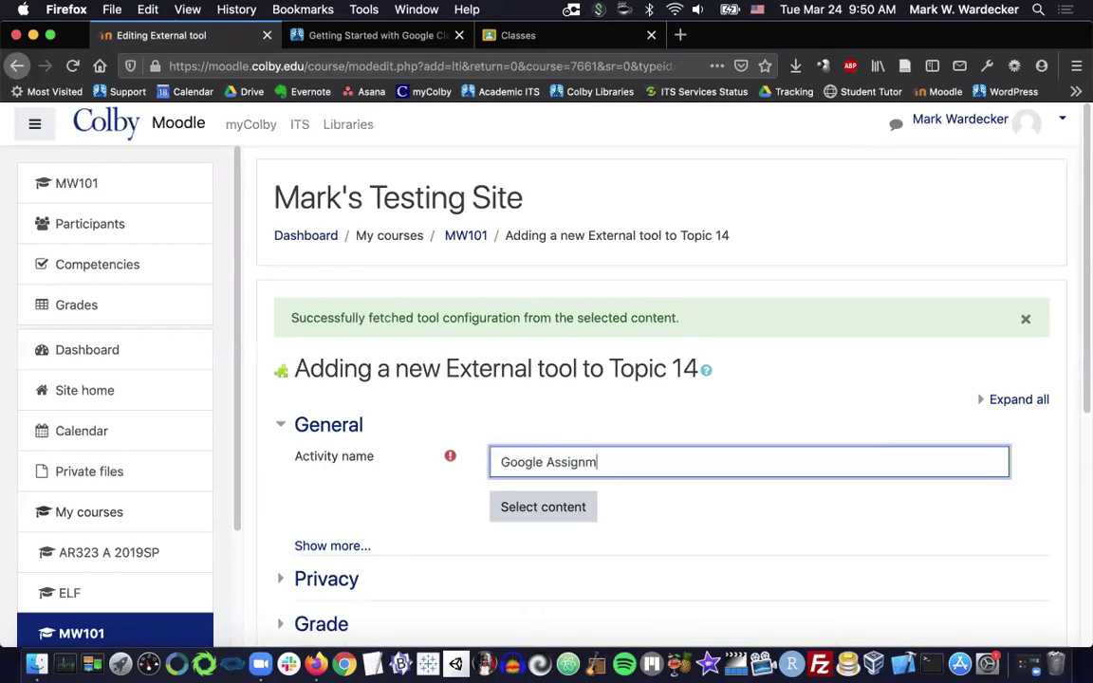
type("ents Demo")
Review the activity's grade settings, then save the activity and return to the course
scroll(432, 532, "down", 3)
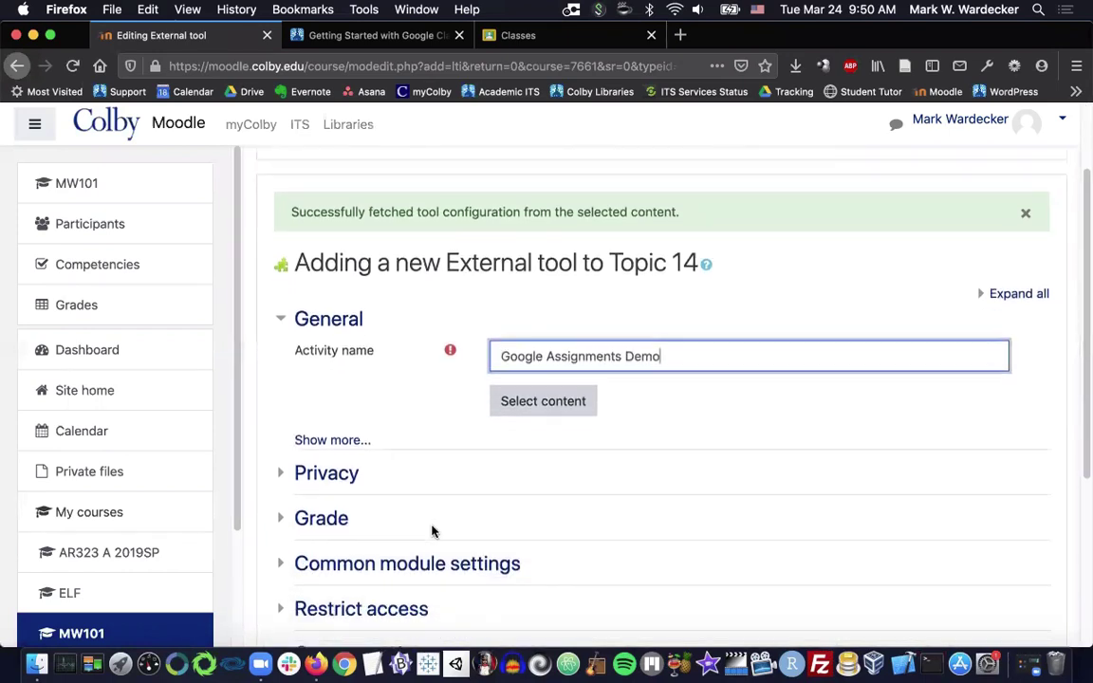
scroll(431, 531, "down", 1)
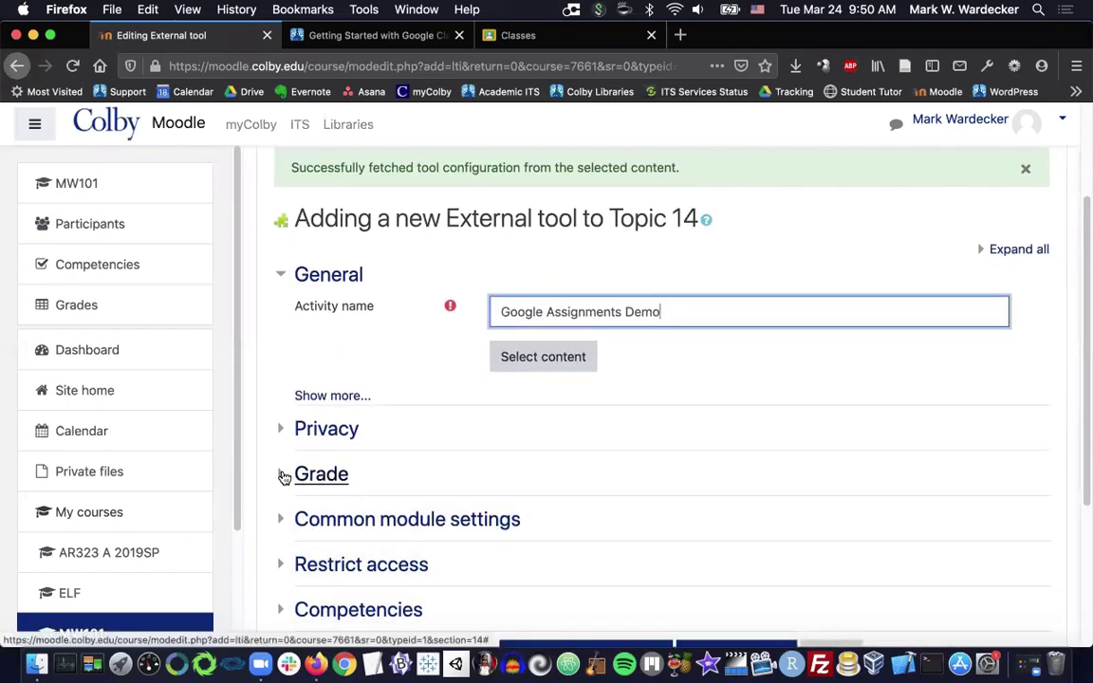
left_click(285, 476)
scroll(958, 470, "down", 3)
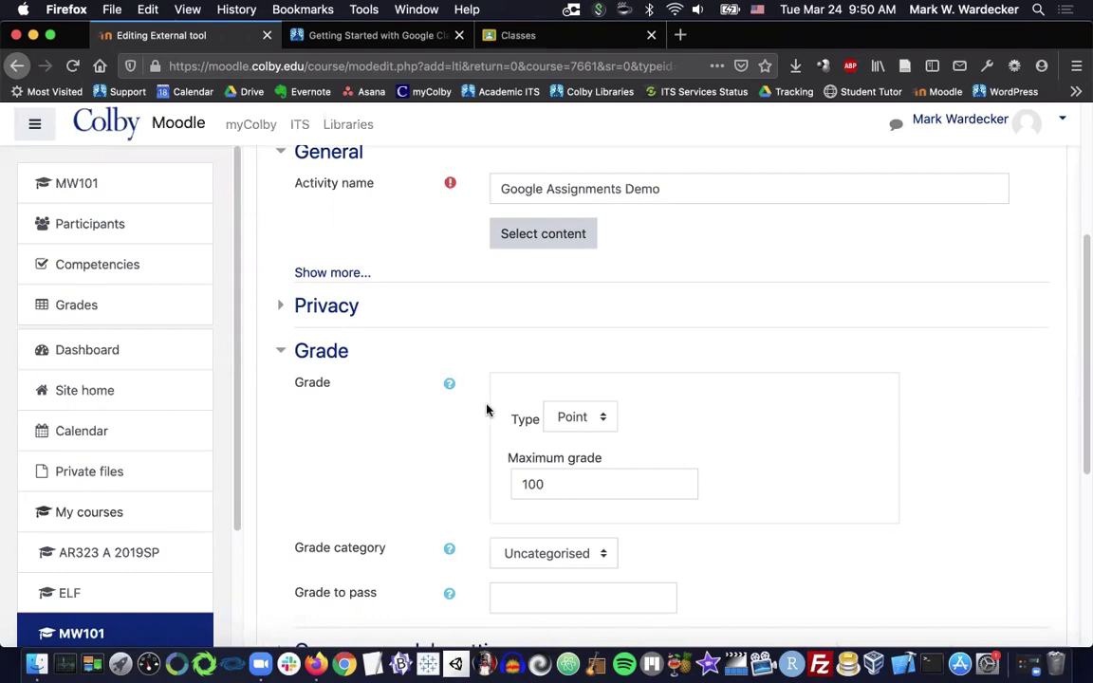
scroll(858, 442, "down", 6)
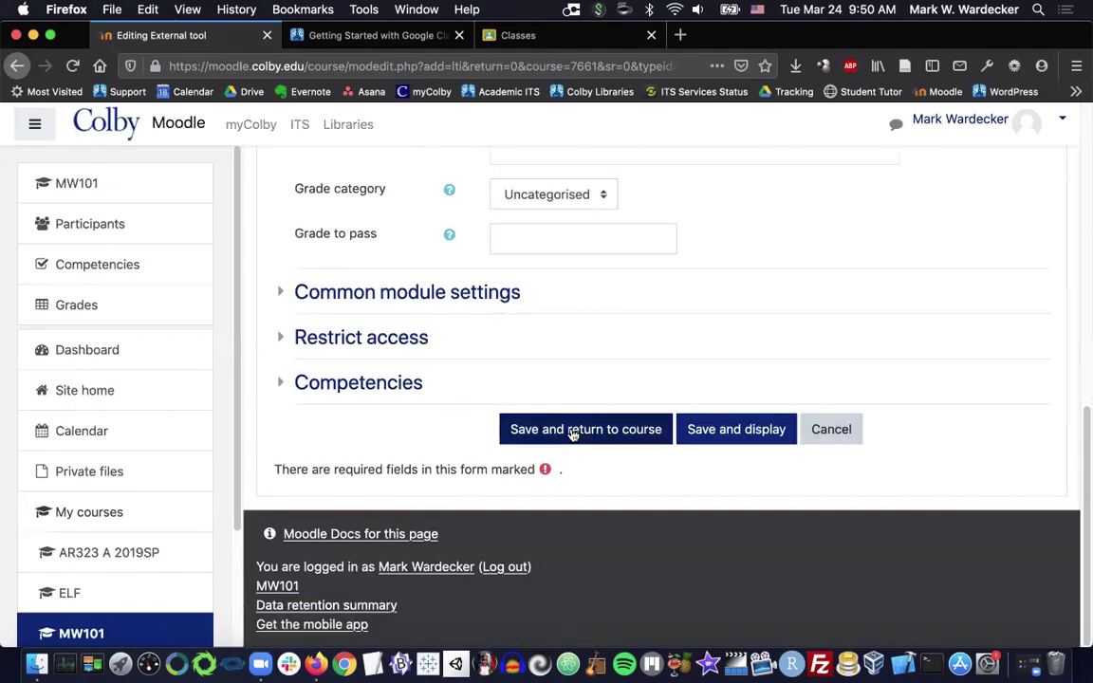
left_click(572, 428)
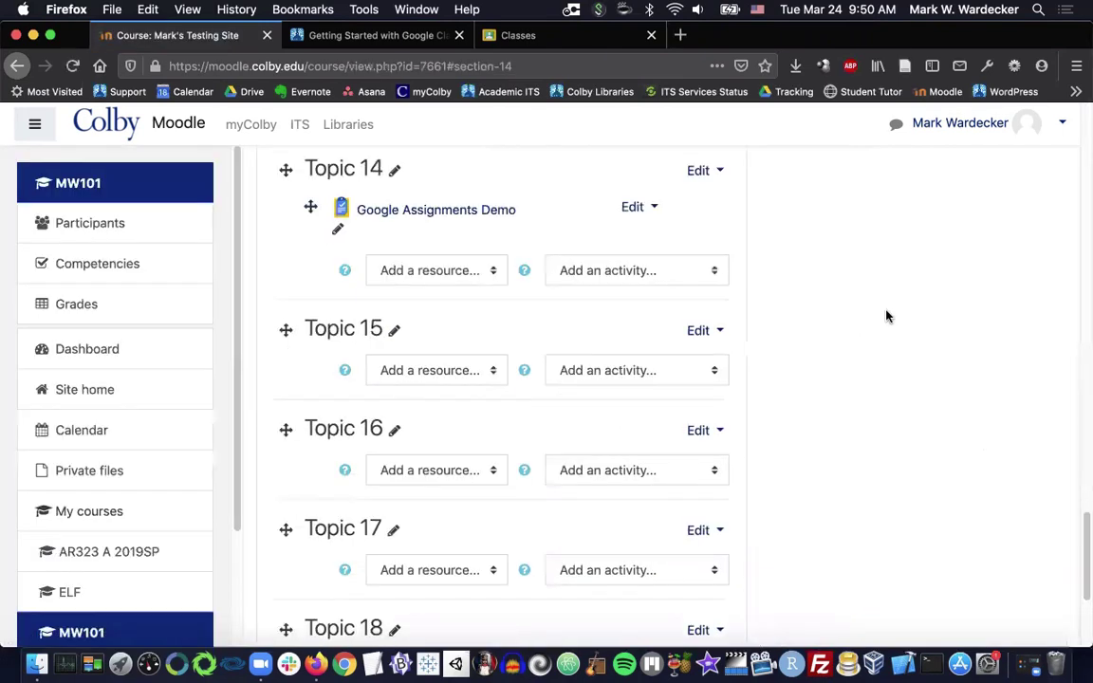
scroll(863, 338, "up", 3)
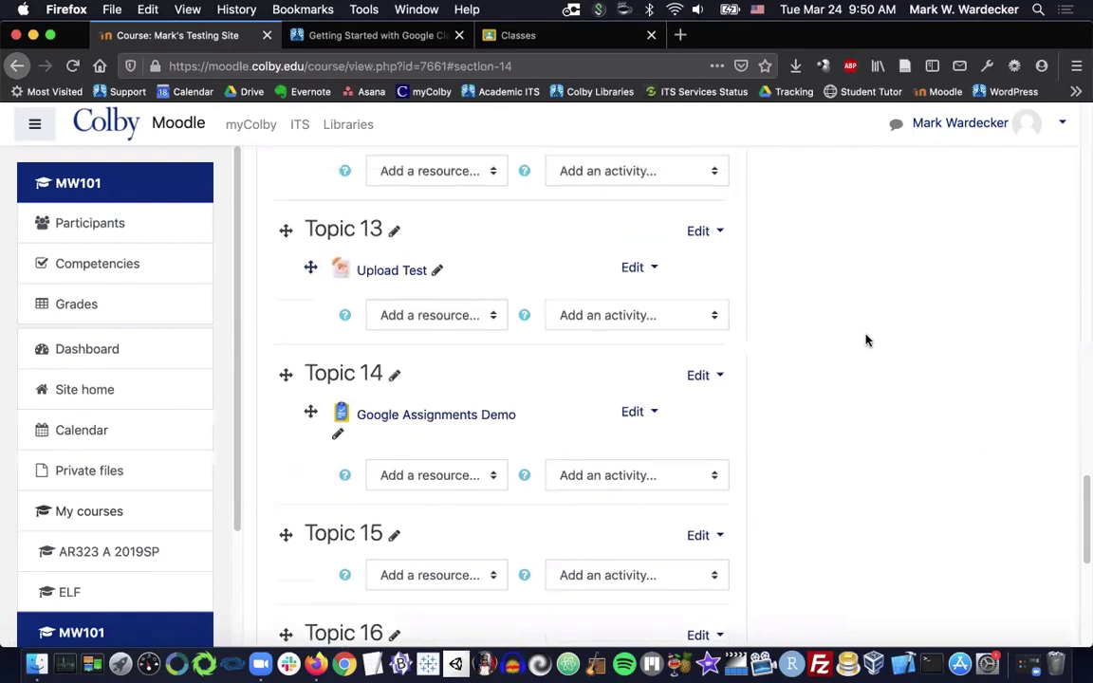
Turn editing off for the course "Mark's Testing Site"
scroll(865, 340, "up", 20)
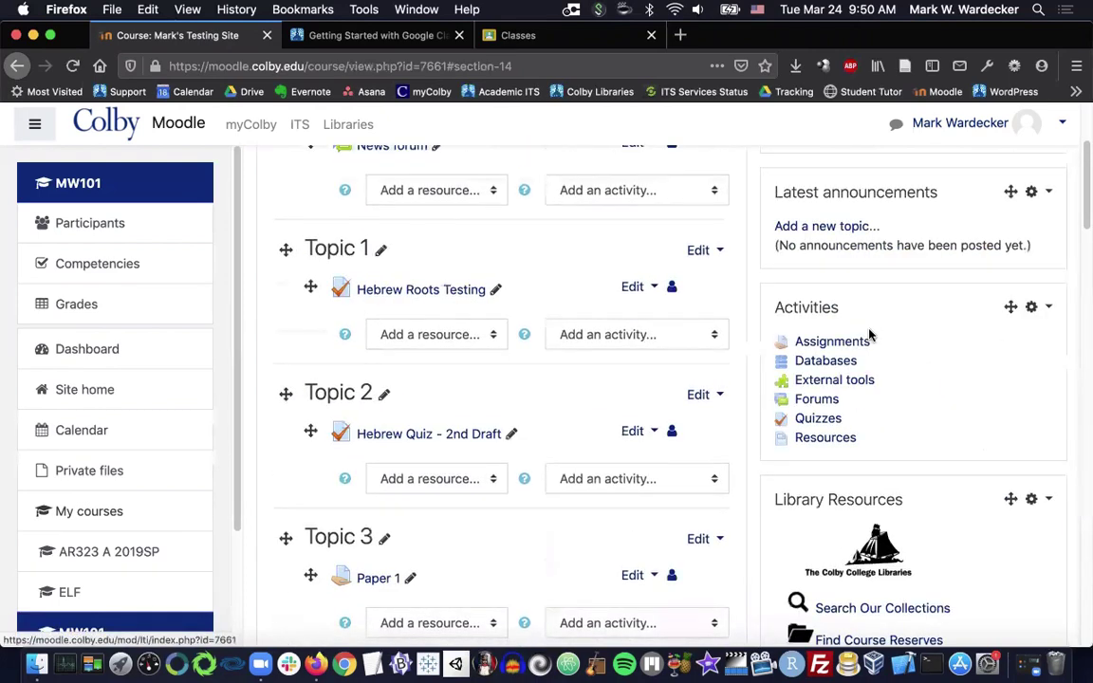
scroll(868, 334, "up", 3)
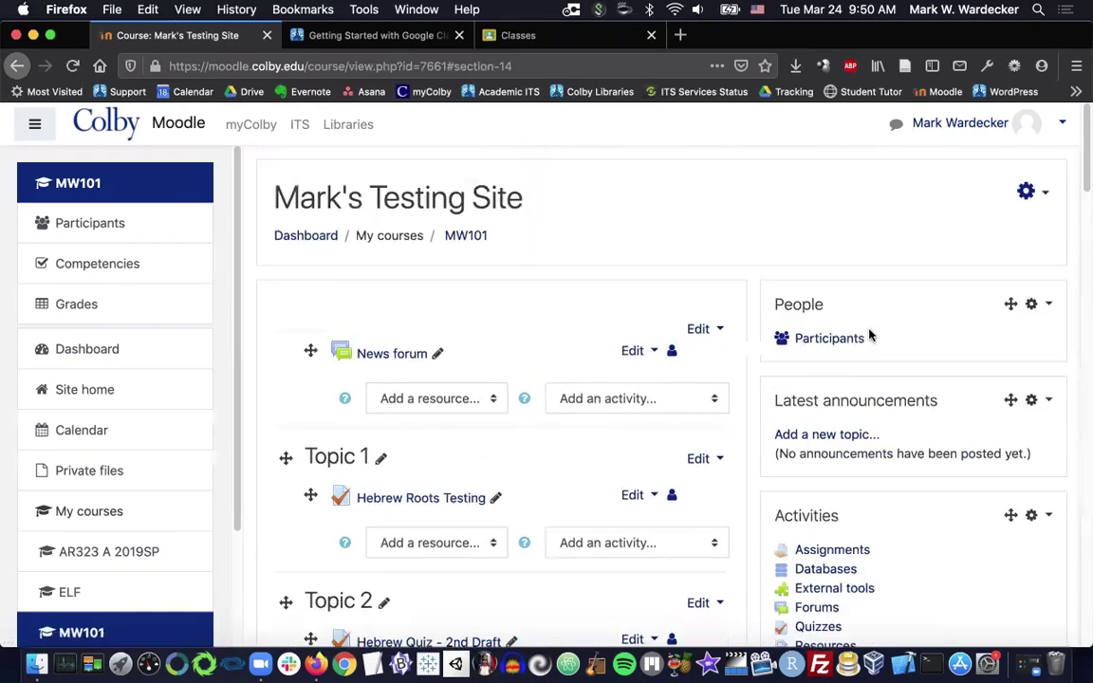
left_click(1045, 195)
left_click(967, 249)
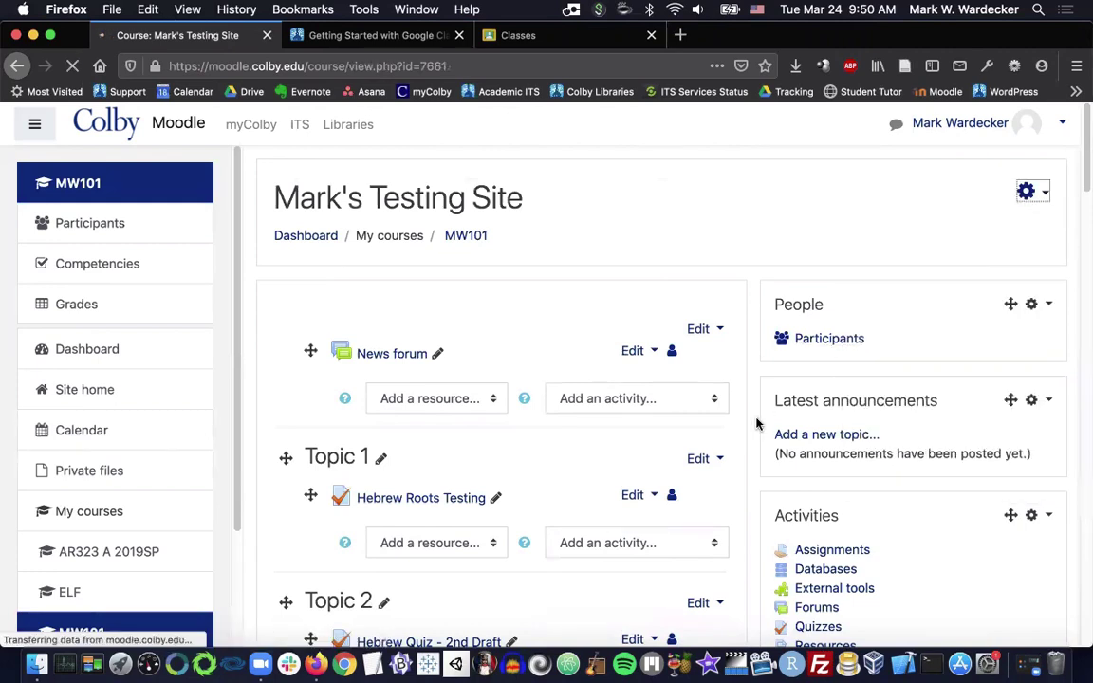
Open the "Google Assignments Demo" activity under Topic 14 and view its submission summary
scroll(757, 427, "down", 10)
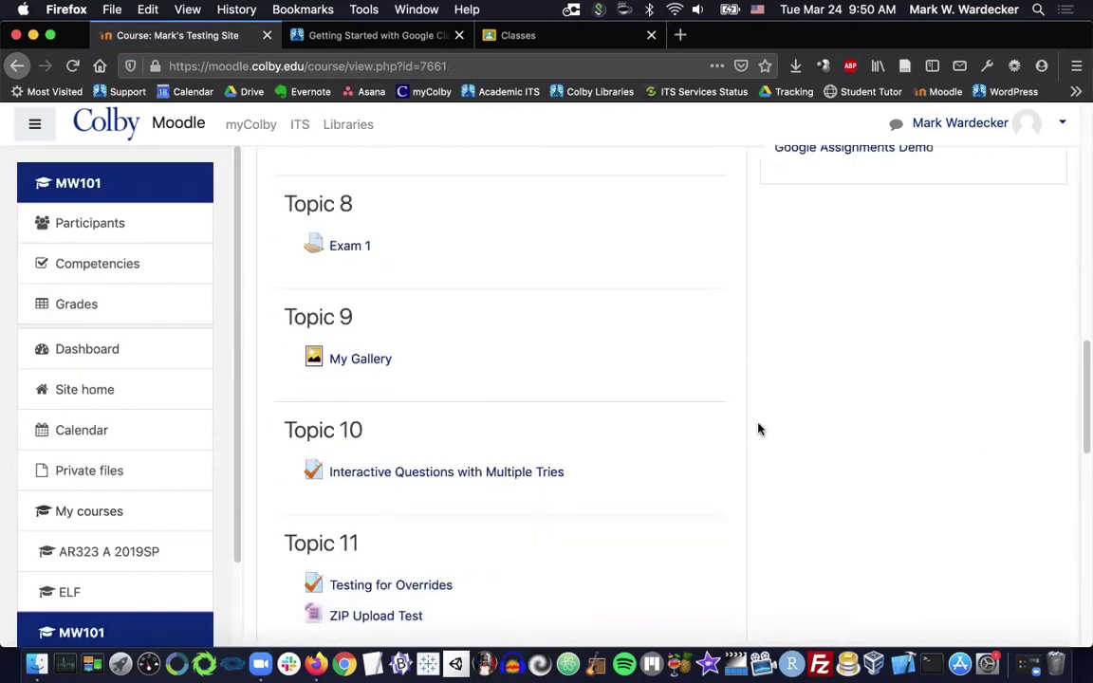
scroll(757, 429, "down", 8)
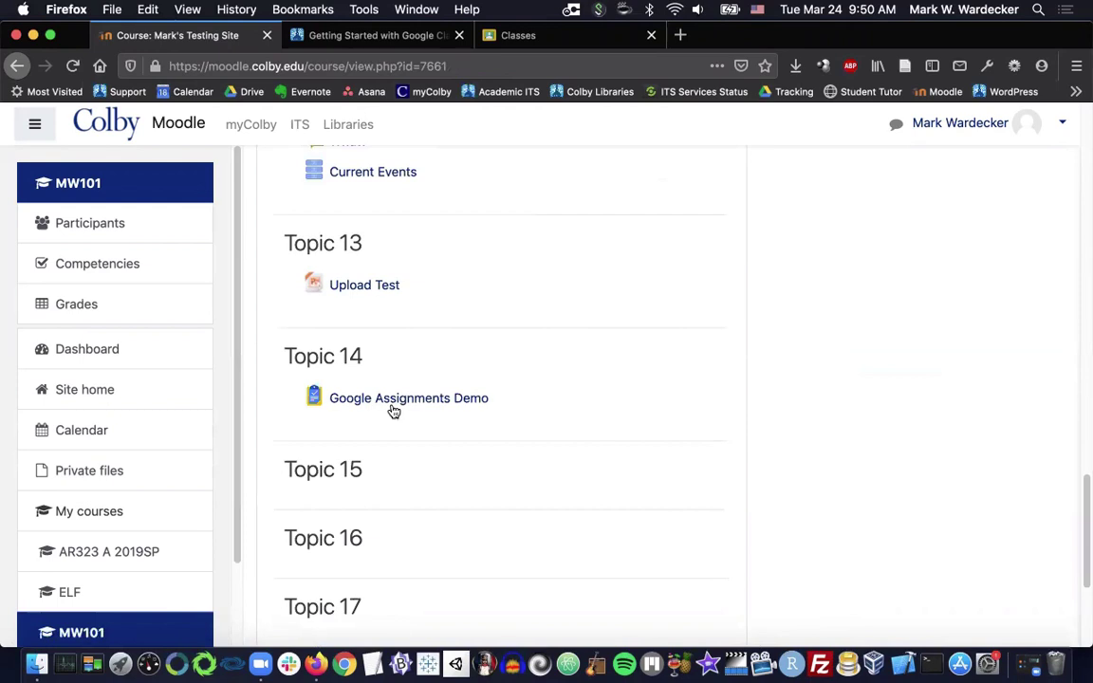
left_click(394, 406)
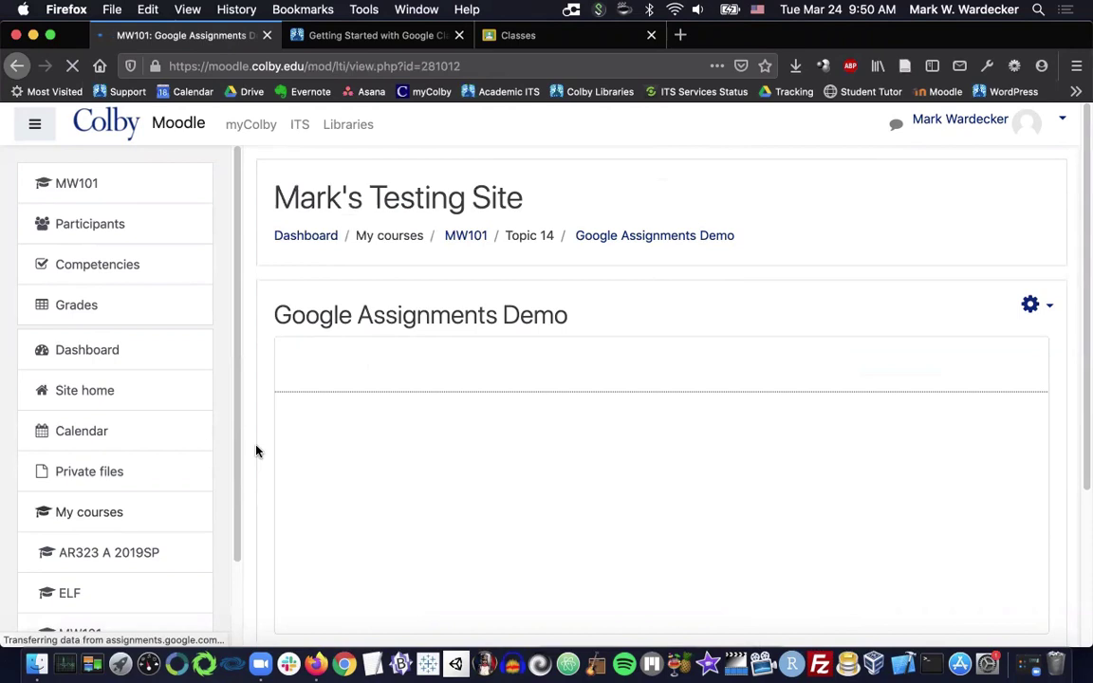
scroll(256, 452, "down", 3)
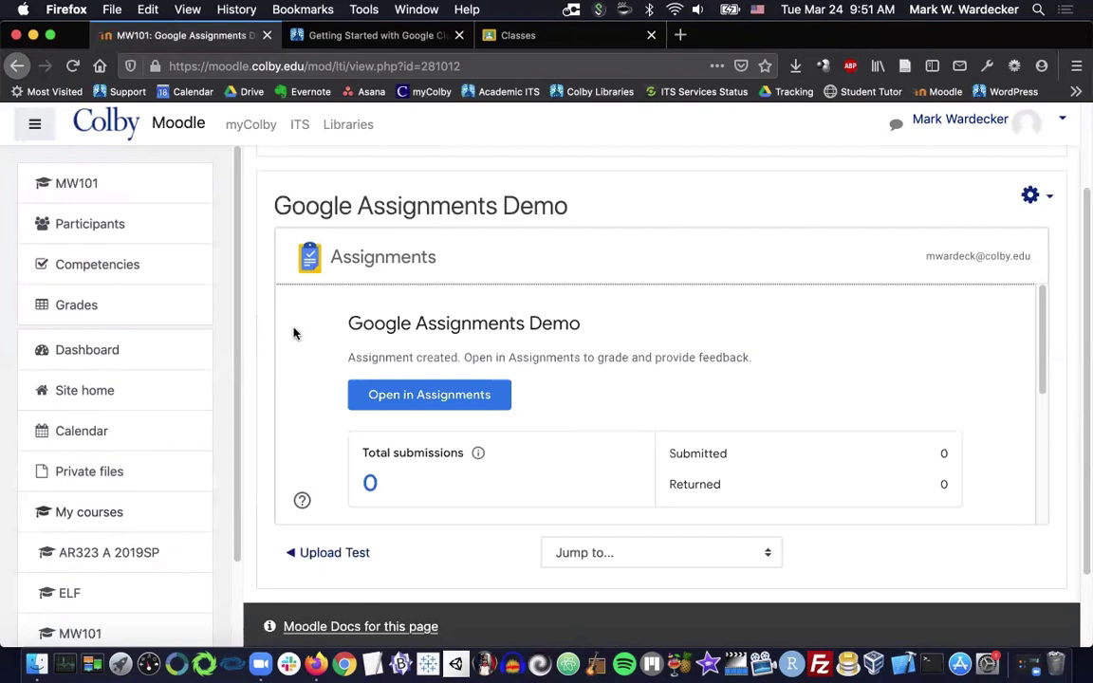
Open the course's grader report and examine the "Google Assignments Demo" grade column
left_click(206, 305)
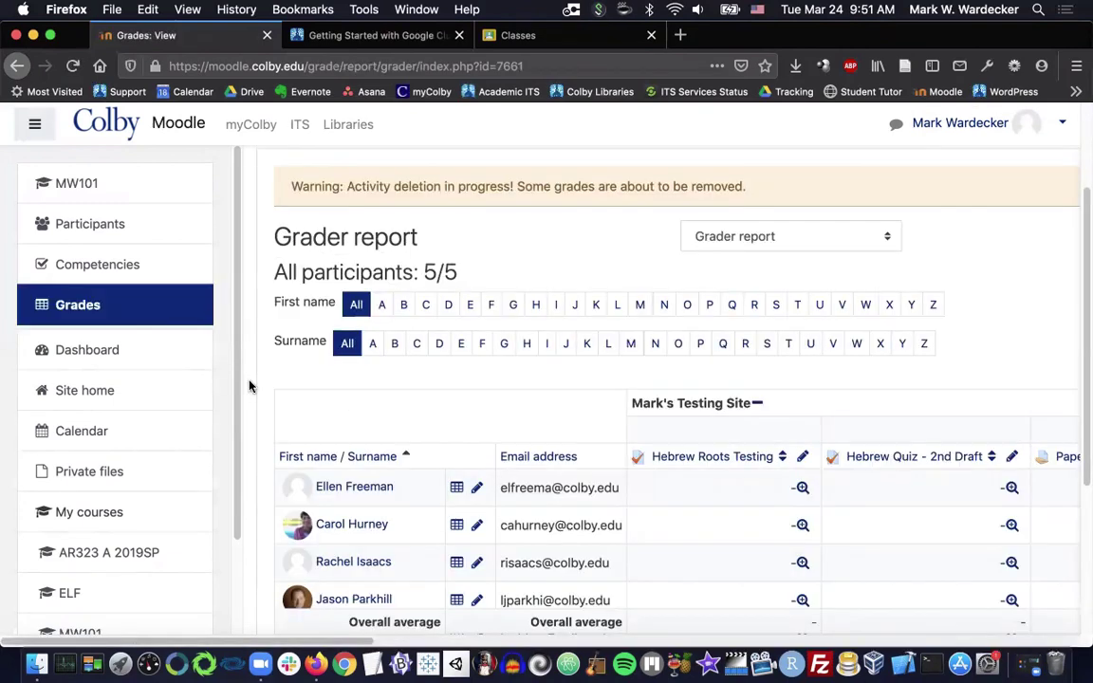
scroll(250, 383, "down", 2)
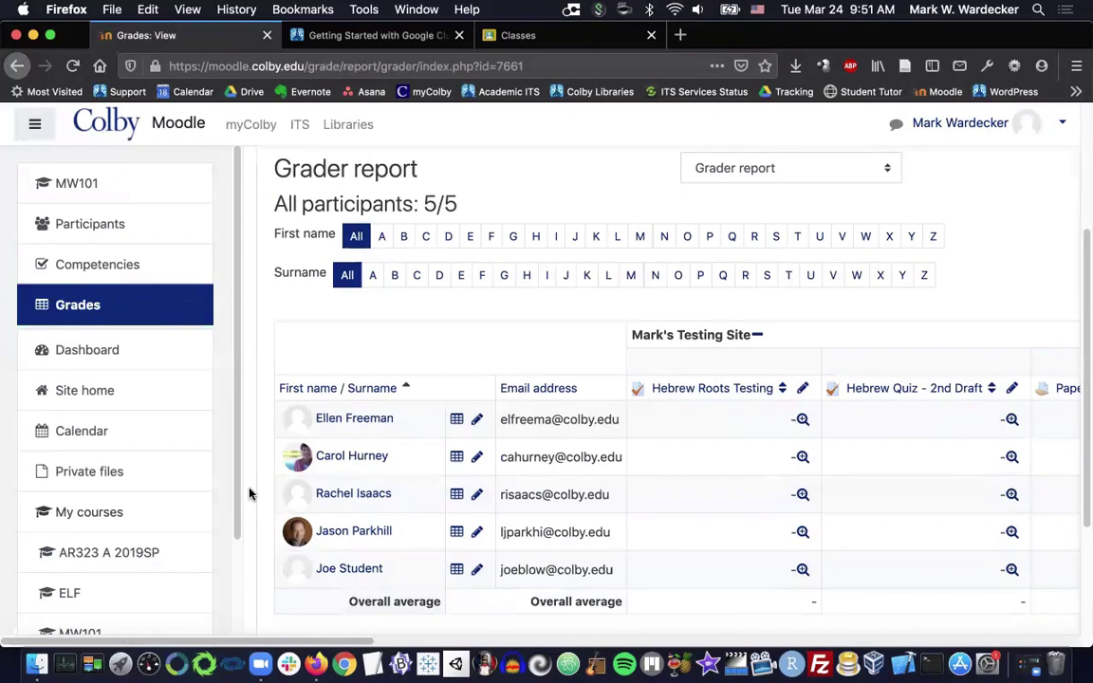
left_click_drag(269, 646, 976, 655)
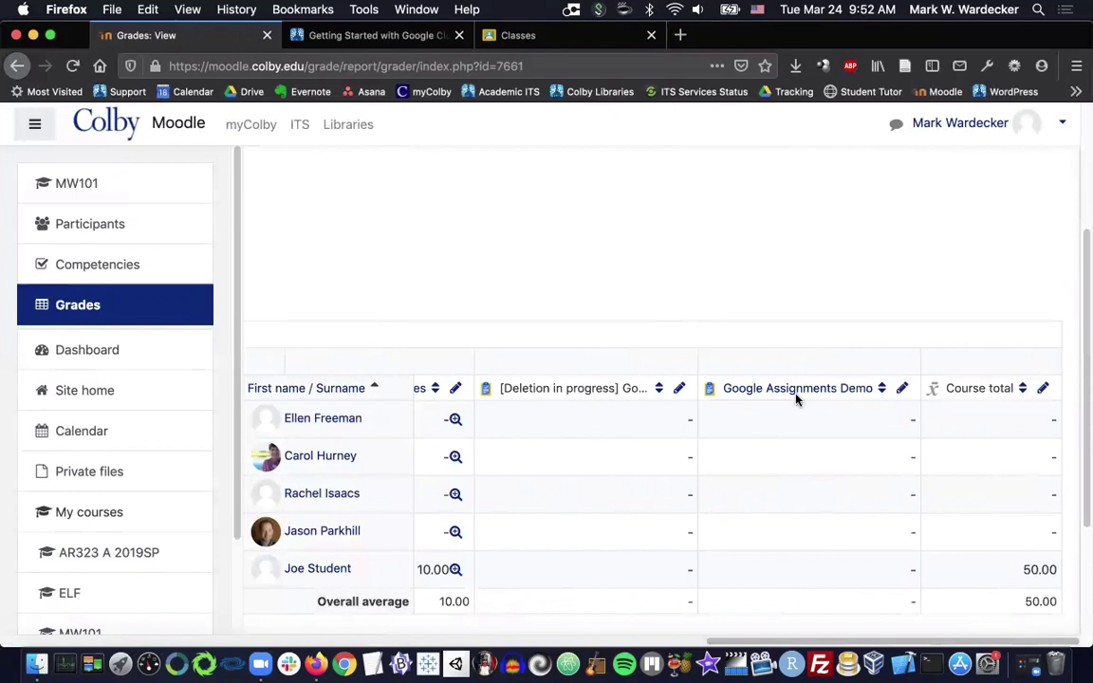